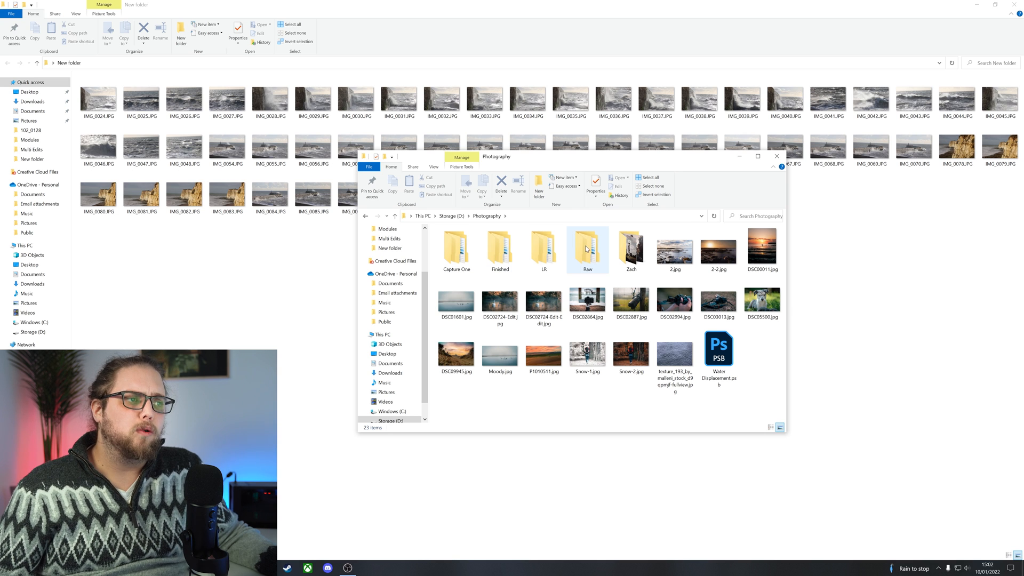
Inside the Raw folder of Photography, create a new folder named Canon R5C.
mouse_move(587, 250)
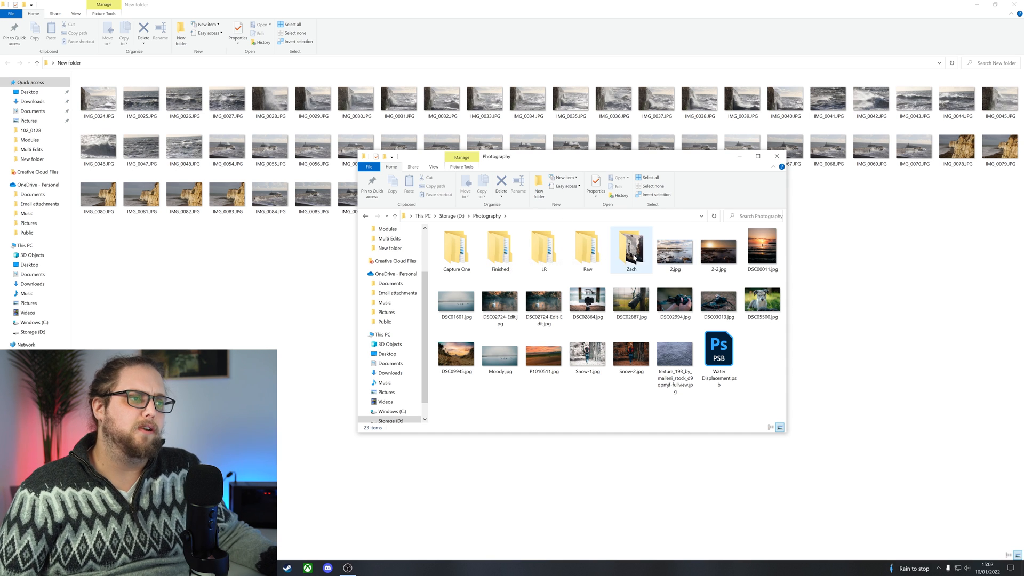
double_click(592, 249)
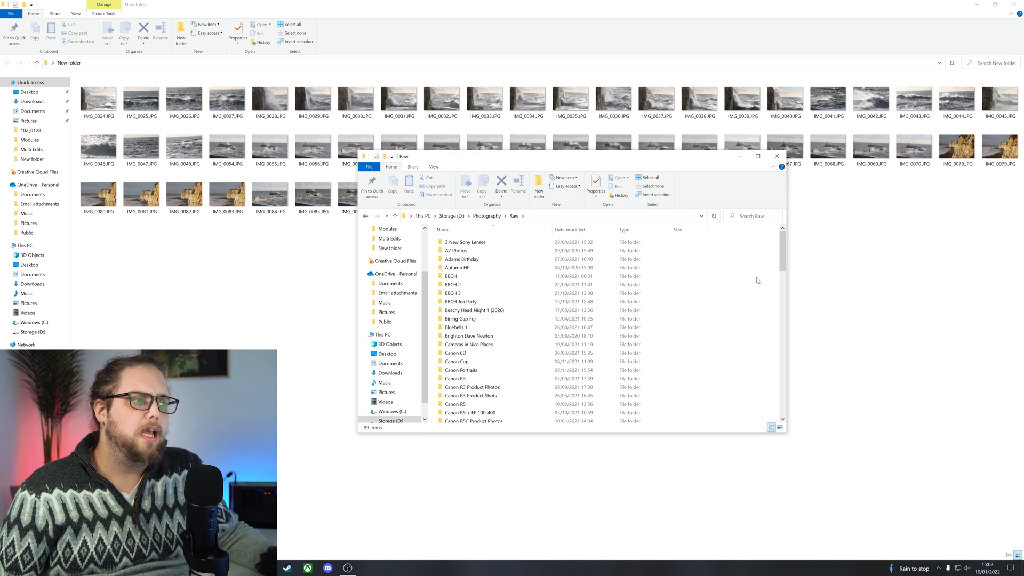
scroll(562, 329, down, 5)
scroll(564, 327, up, 5)
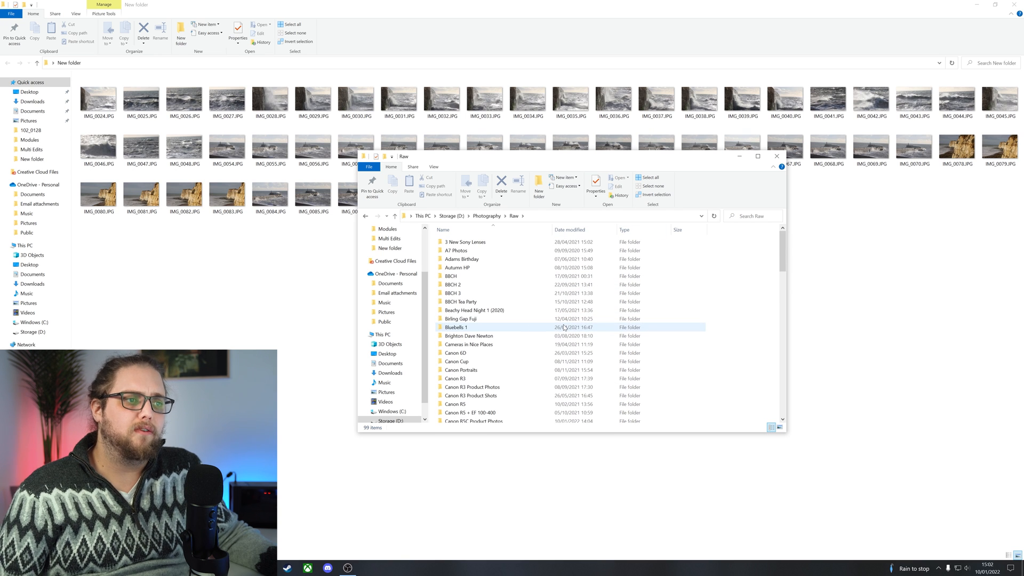
right_click(723, 300)
mouse_move(768, 395)
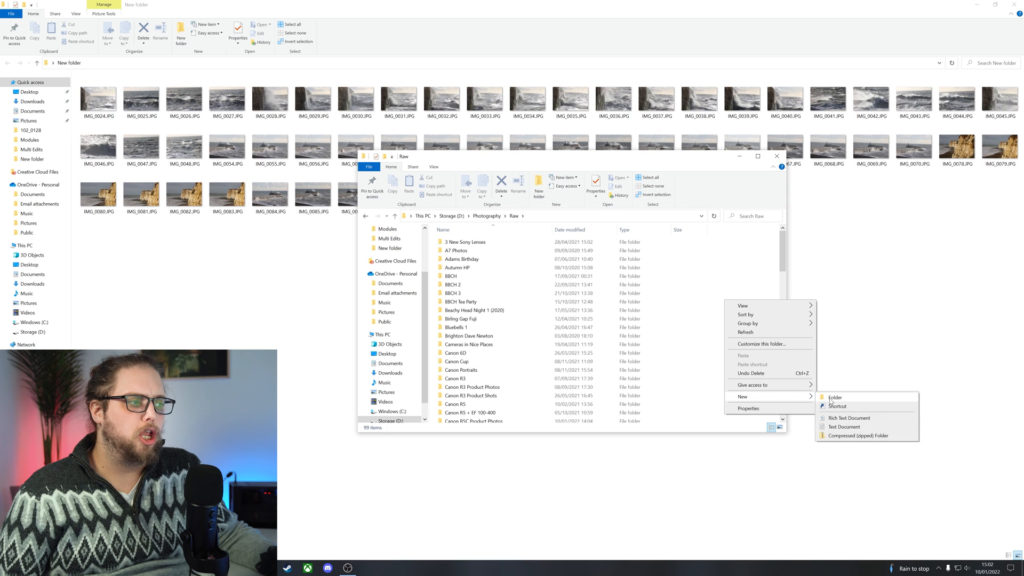
click(831, 398)
text(Canon R5C)
key(Return)
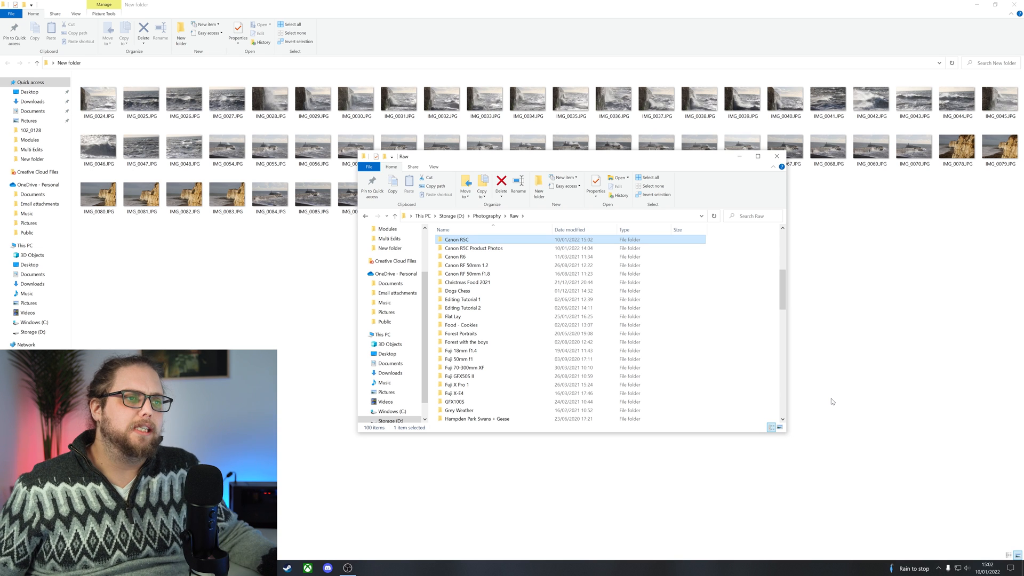
Move all the JPG images from New folder into the empty Canon R5C folder.
double_click(665, 241)
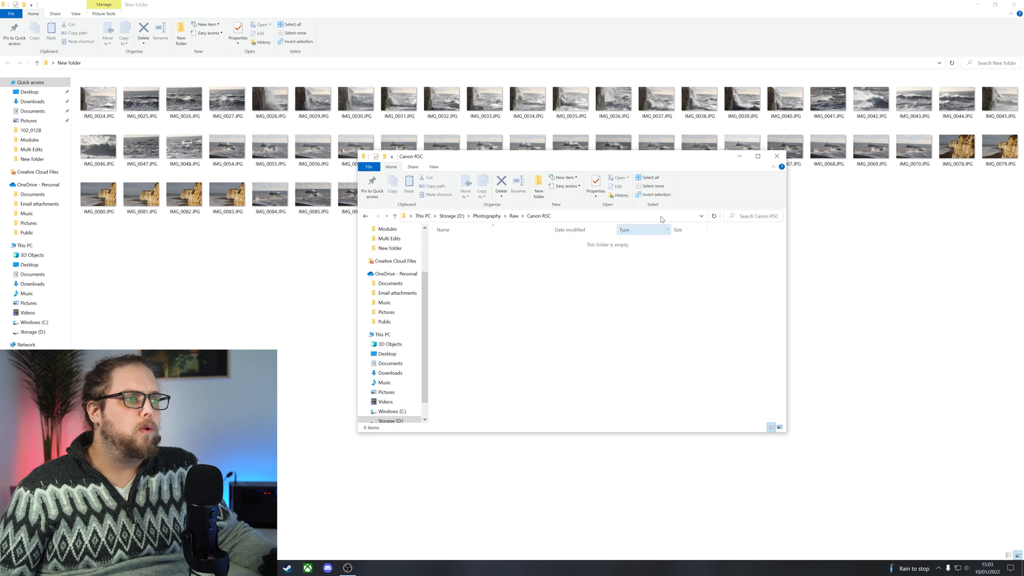
drag(629, 162, 605, 240)
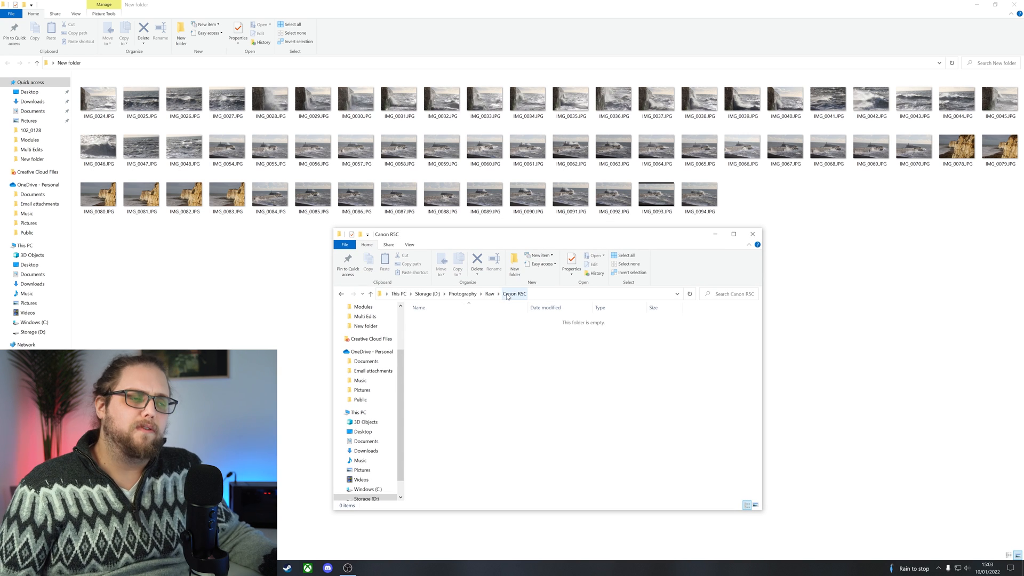
click(983, 211)
drag(983, 211, 108, 102)
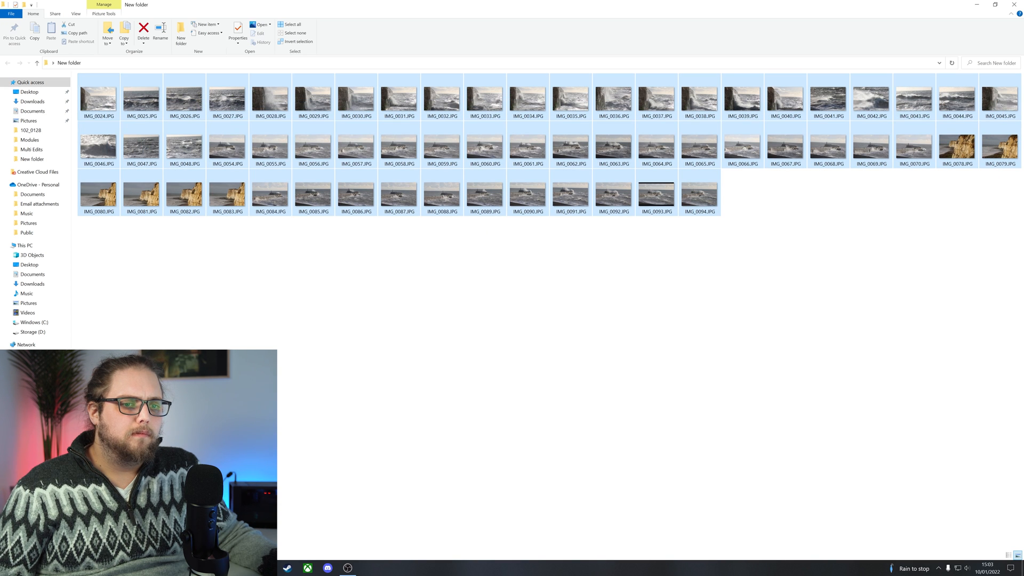
right_click(122, 141)
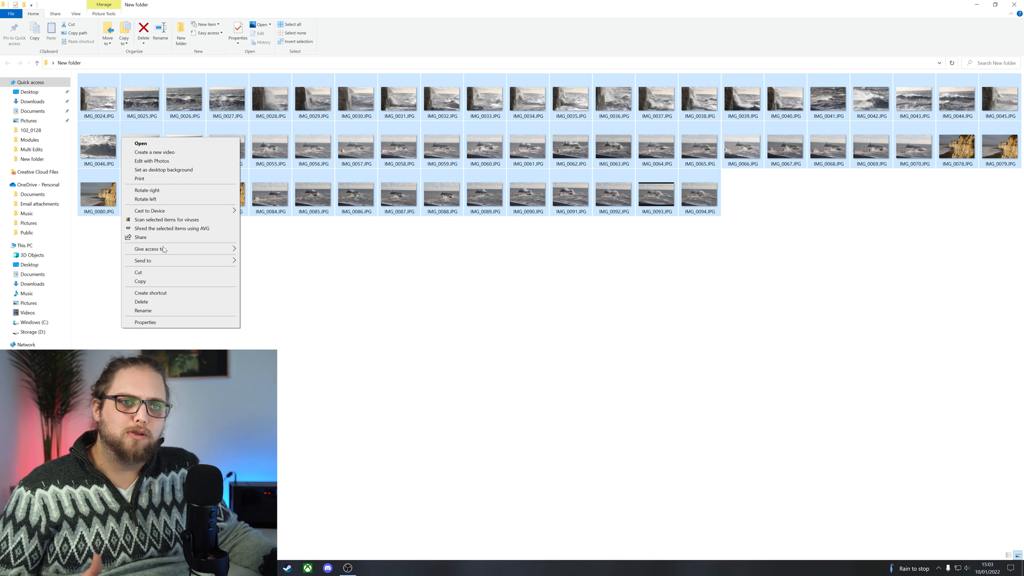
click(161, 271)
click(167, 568)
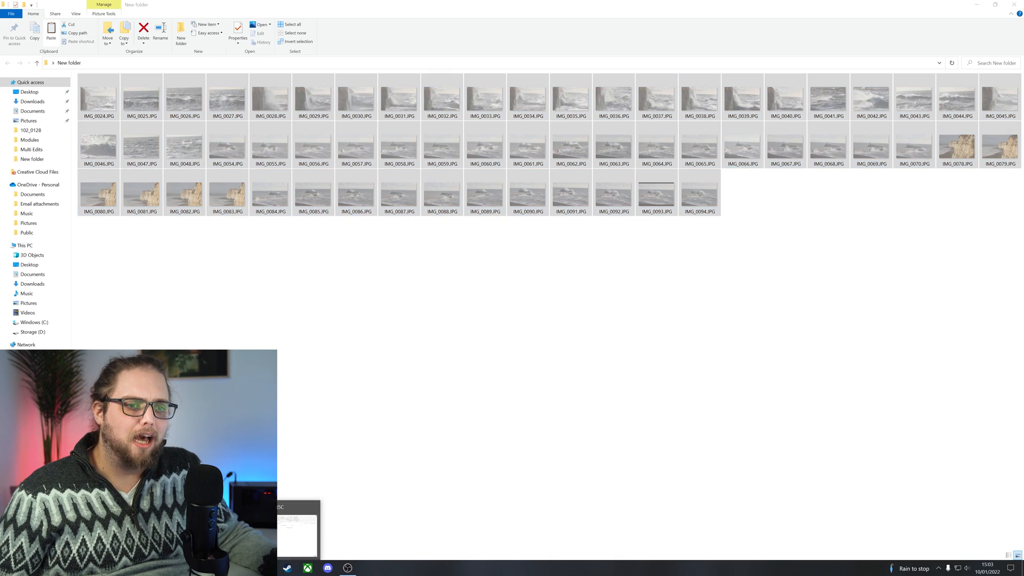
click(274, 533)
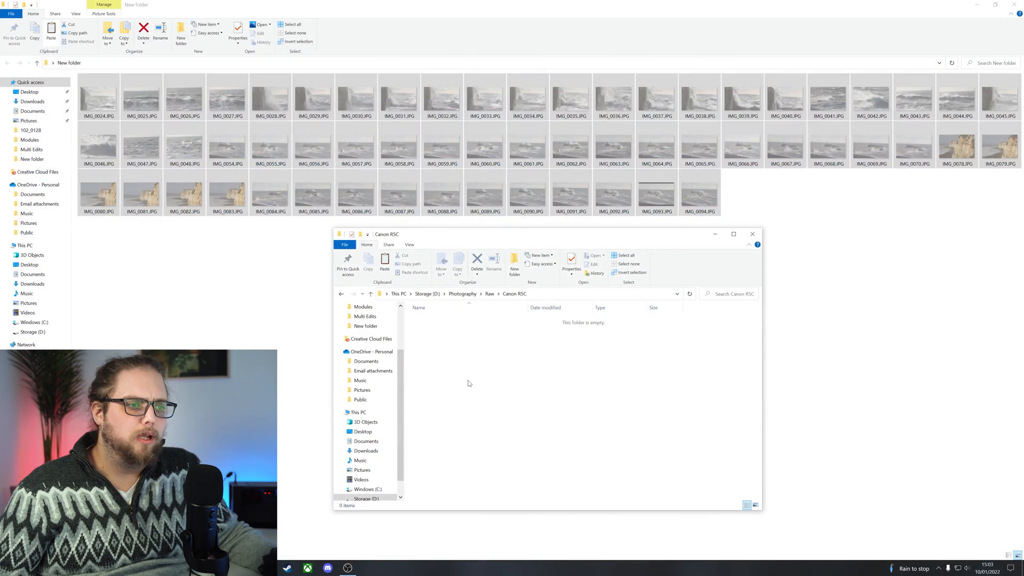
right_click(468, 381)
click(487, 436)
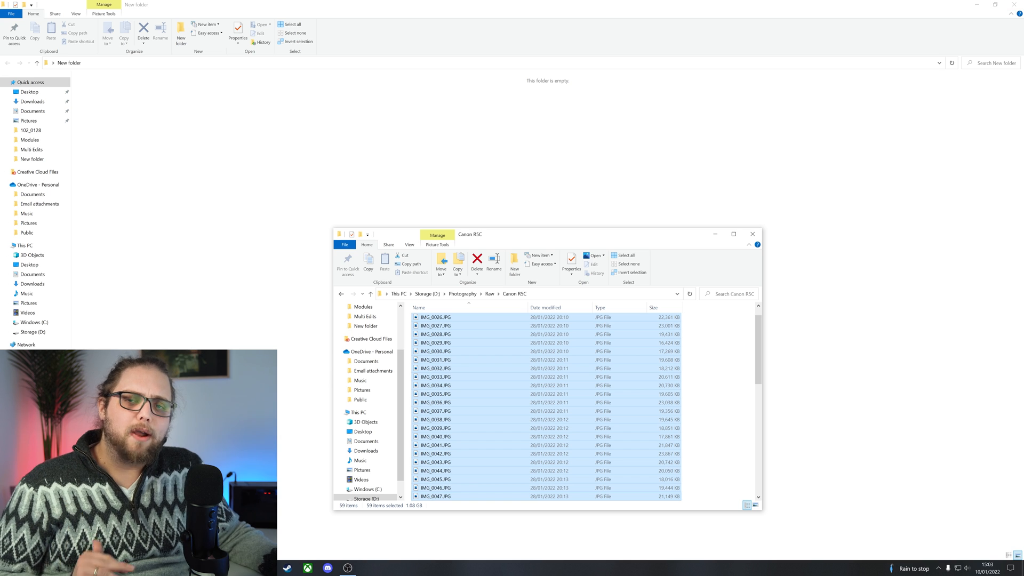
Switch to Lightroom Classic, show the Library module and look through its folder list.
key(super)
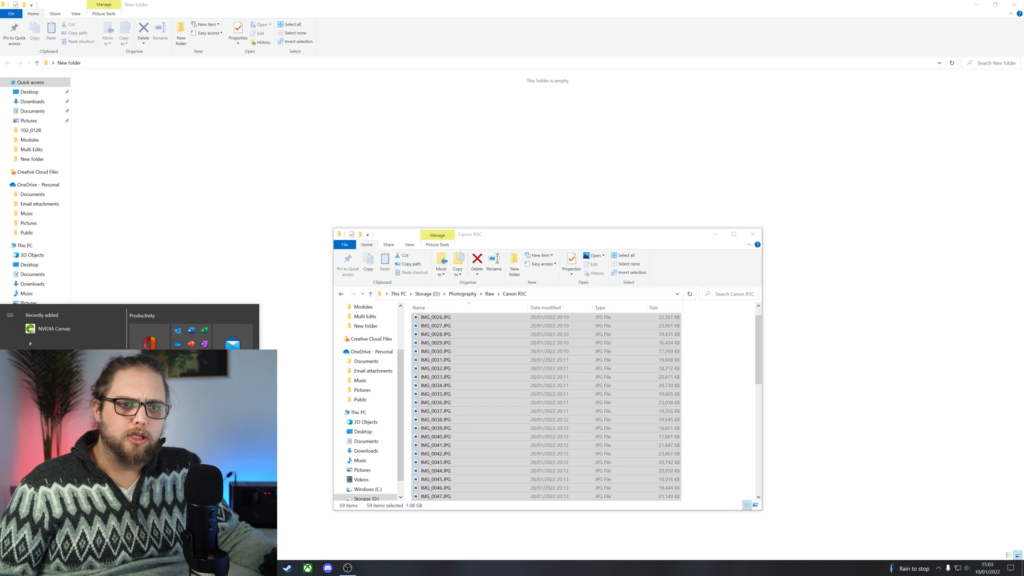
key(super)
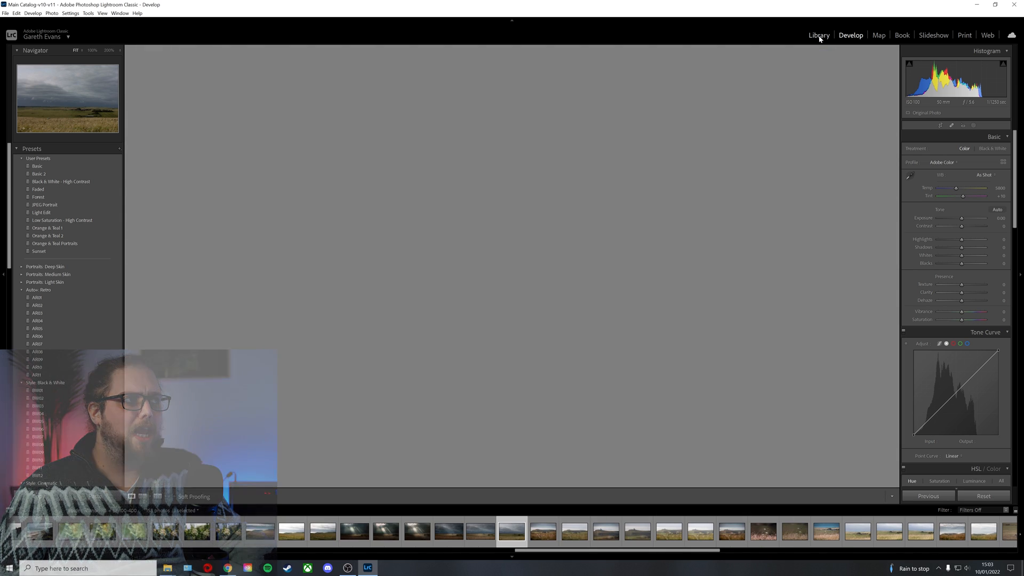
click(818, 35)
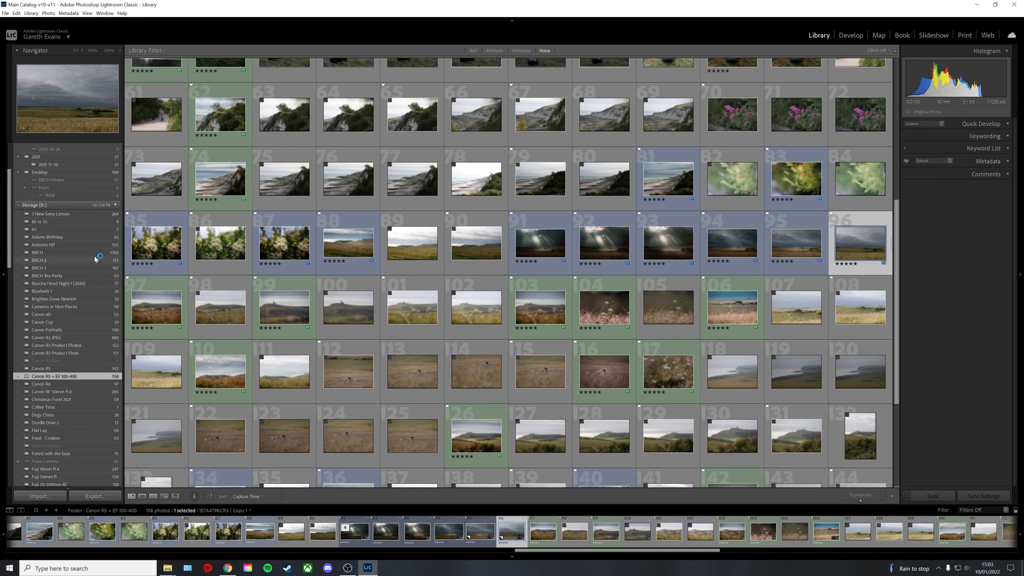
scroll(69, 291, down, 3)
scroll(68, 291, up, 3)
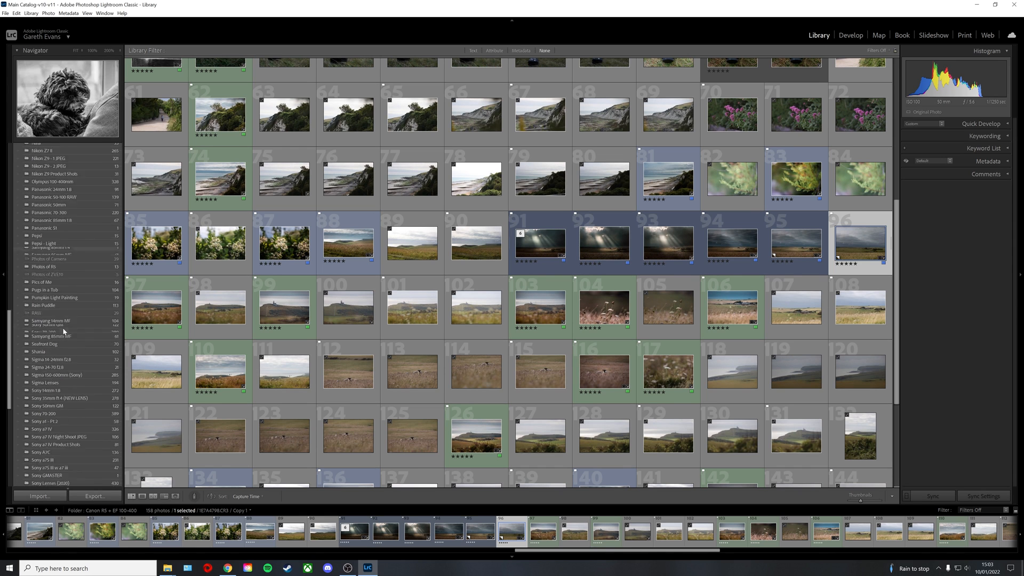
scroll(63, 329, up, 5)
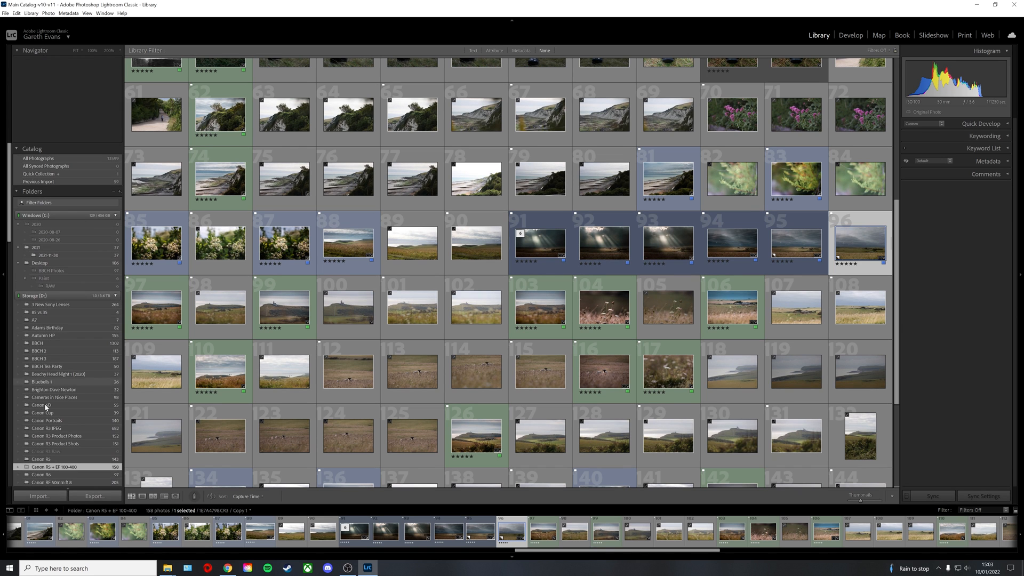
Import all the photos from the Canon R5C folder into the catalog and open the first one in Develop.
click(34, 499)
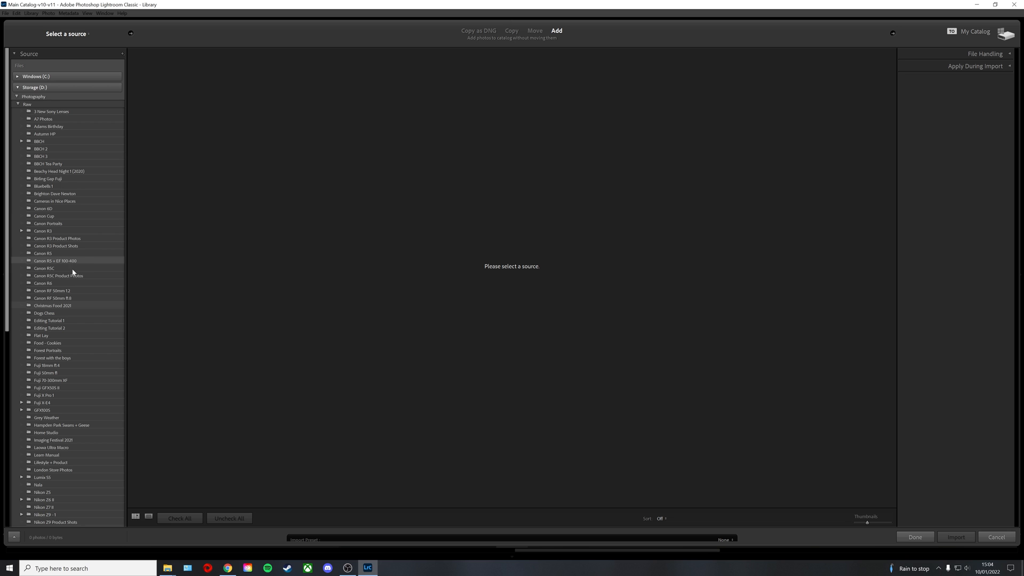
click(47, 268)
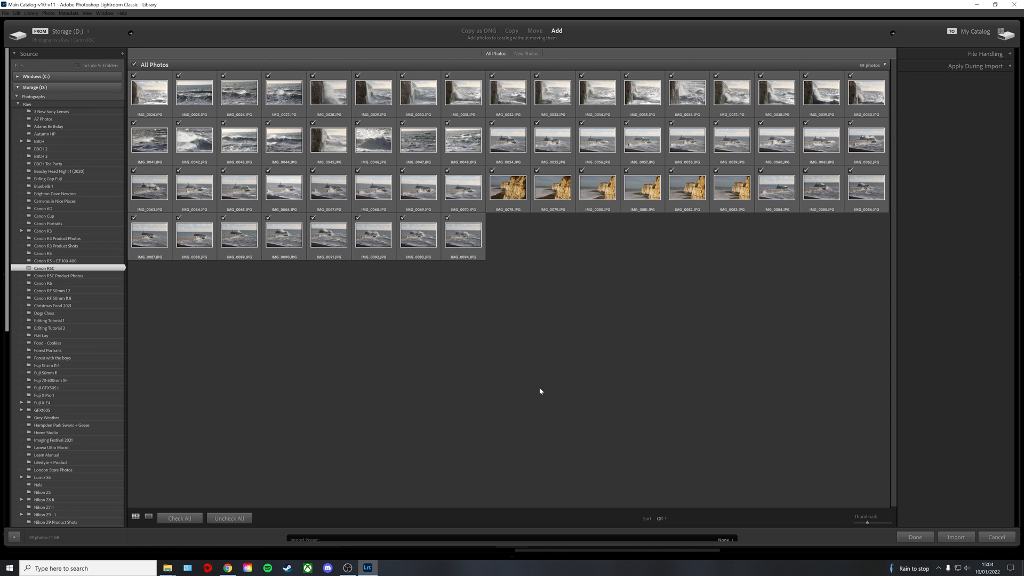
click(993, 537)
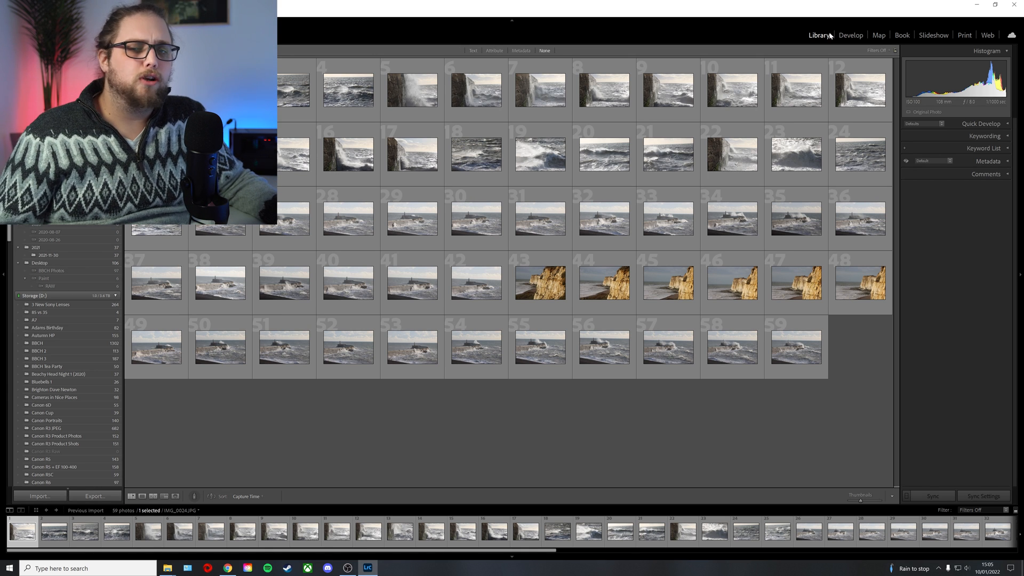
click(850, 35)
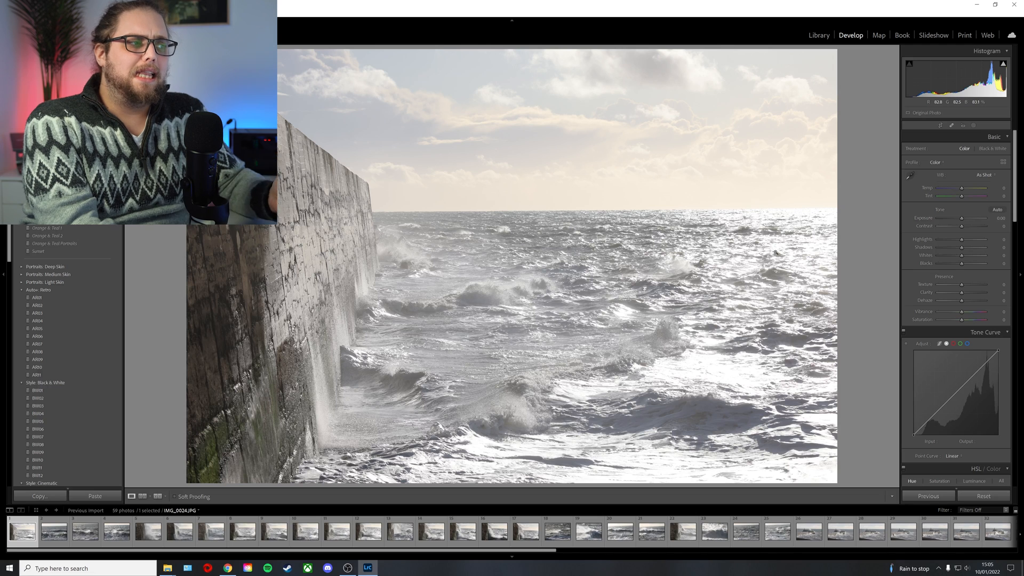
Try Highlights at -100 and Exposure at -0.37 on IMG_0024.JPG, and reset both adjustments.
mouse_move(961, 240)
mouse_down()
mouse_move(932, 245)
mouse_move(961, 221)
mouse_up()
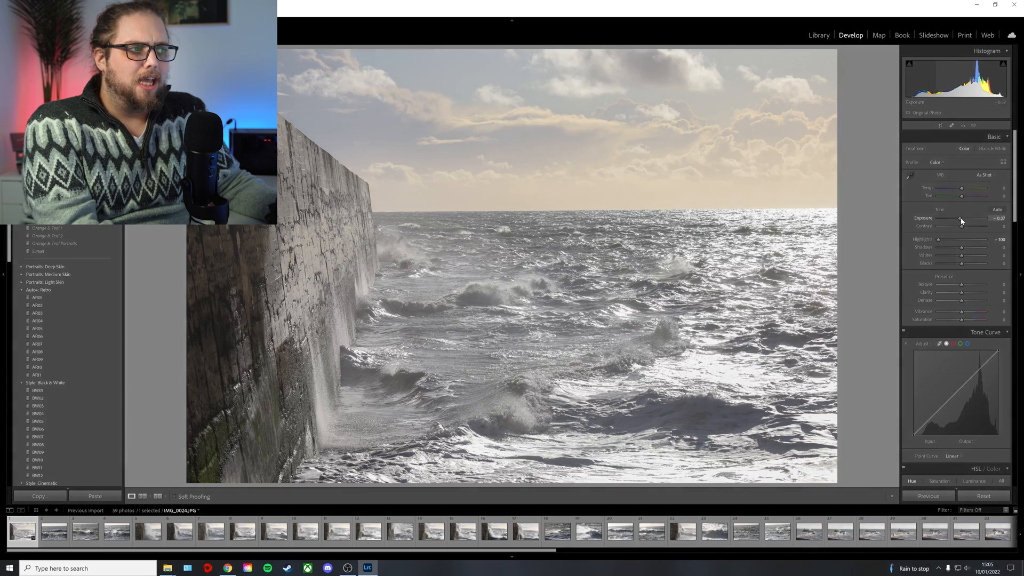
double_click(960, 219)
double_click(937, 240)
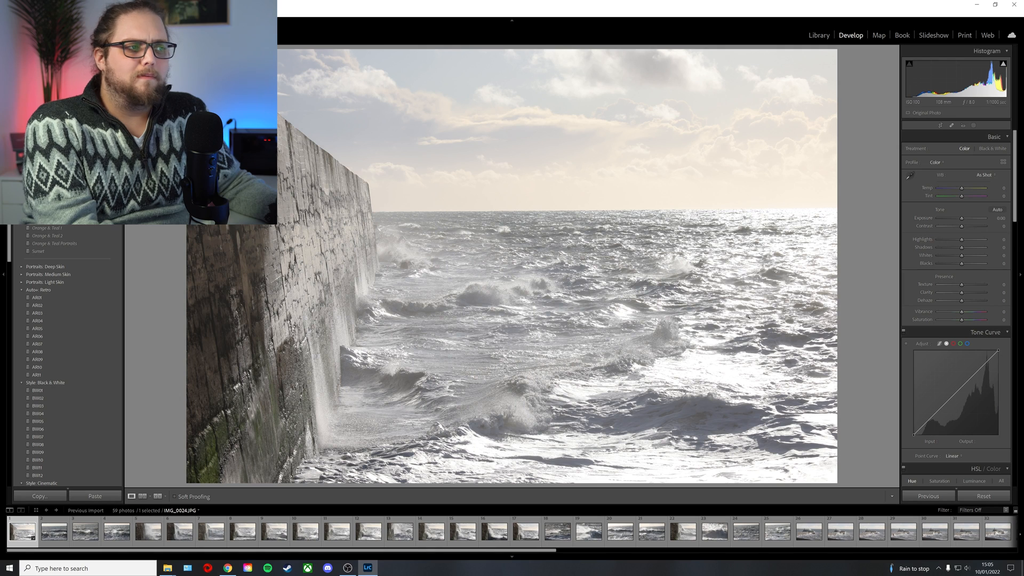
Flag IMG_0024.JPG, IMG_0026.JPG and IMG_0027.JPG as picks, skipping IMG_0025.JPG.
key(p)
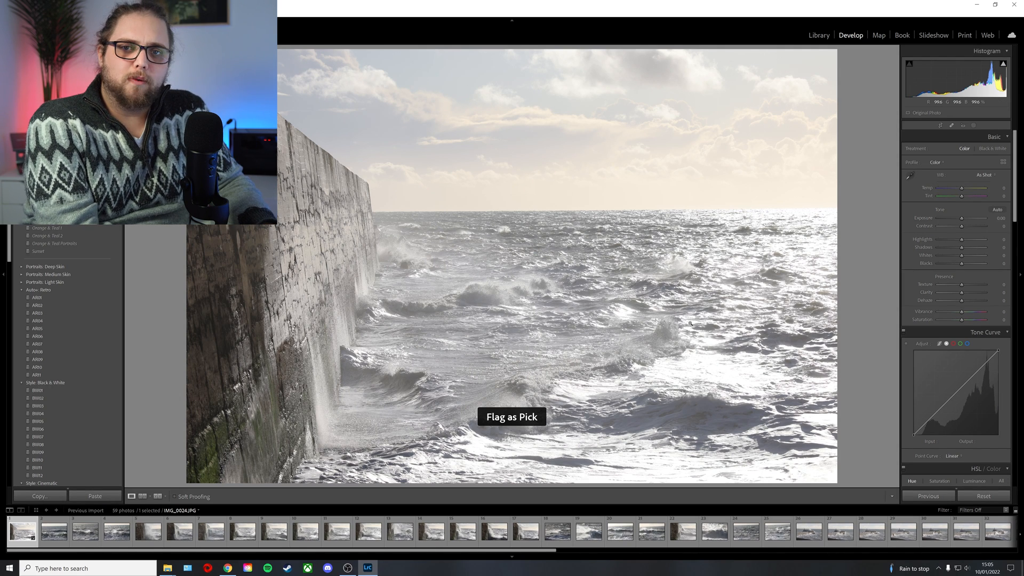
key(Right)
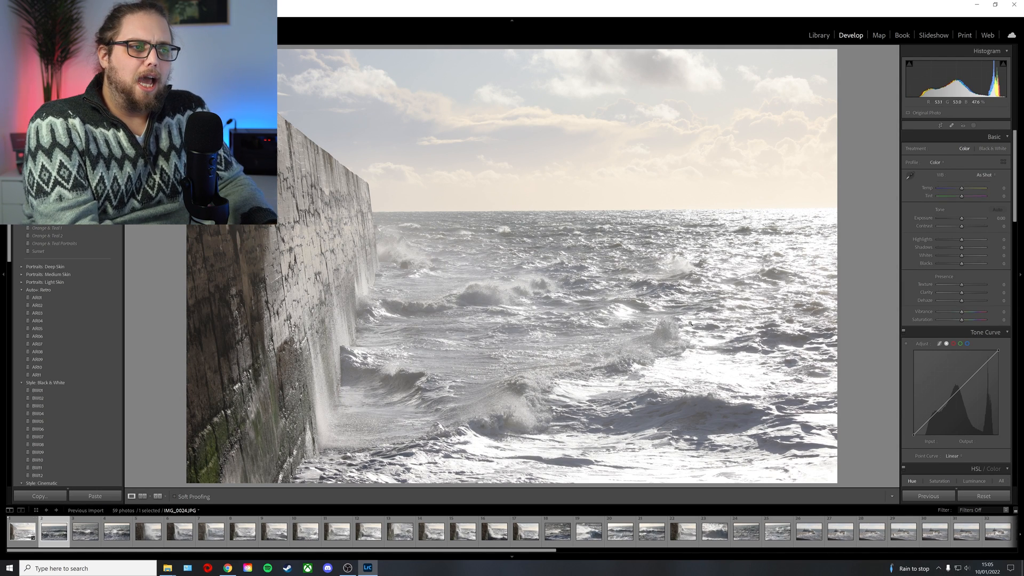
key(Right)
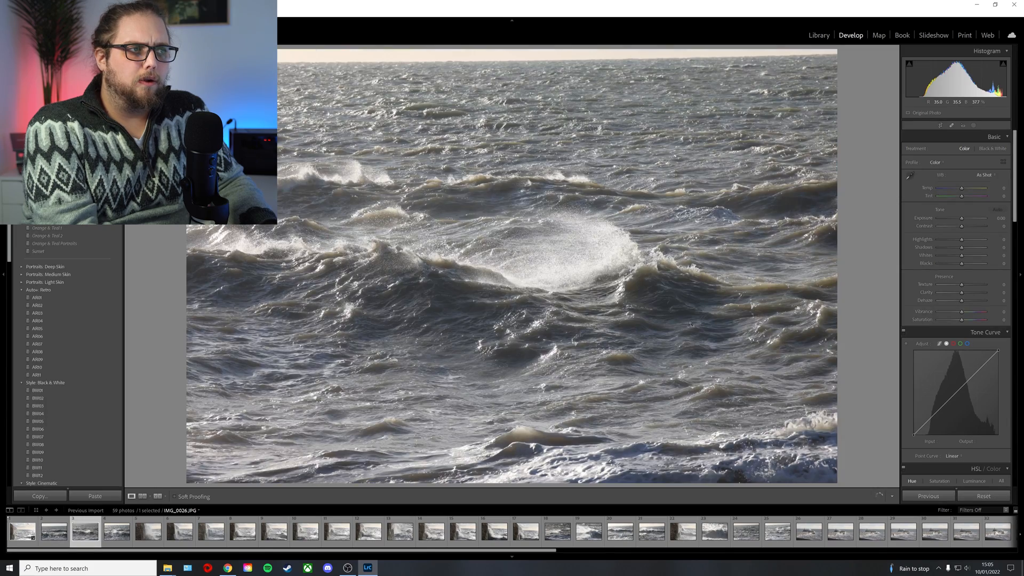
key(p)
key(Right)
key(p)
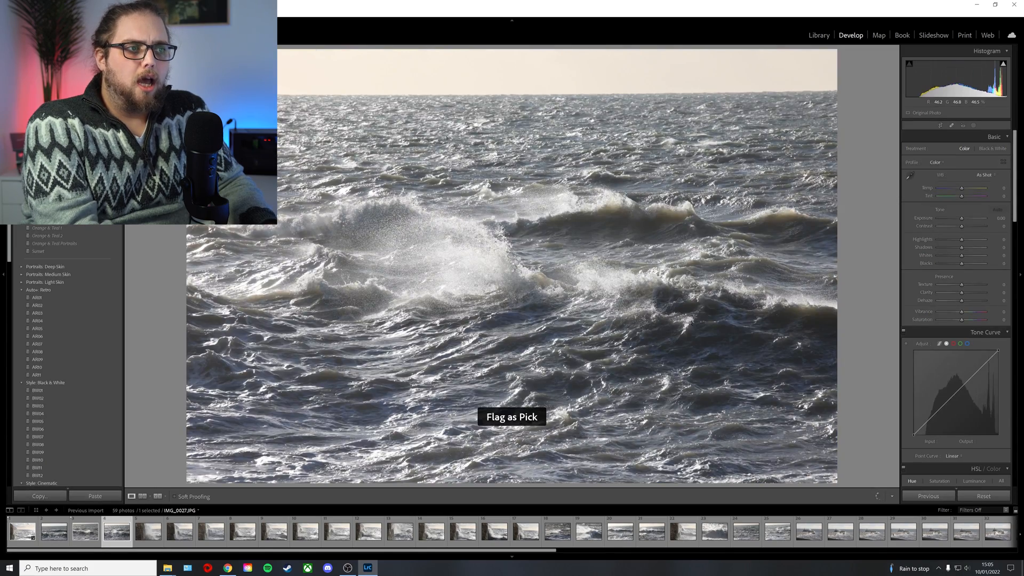
key(Right)
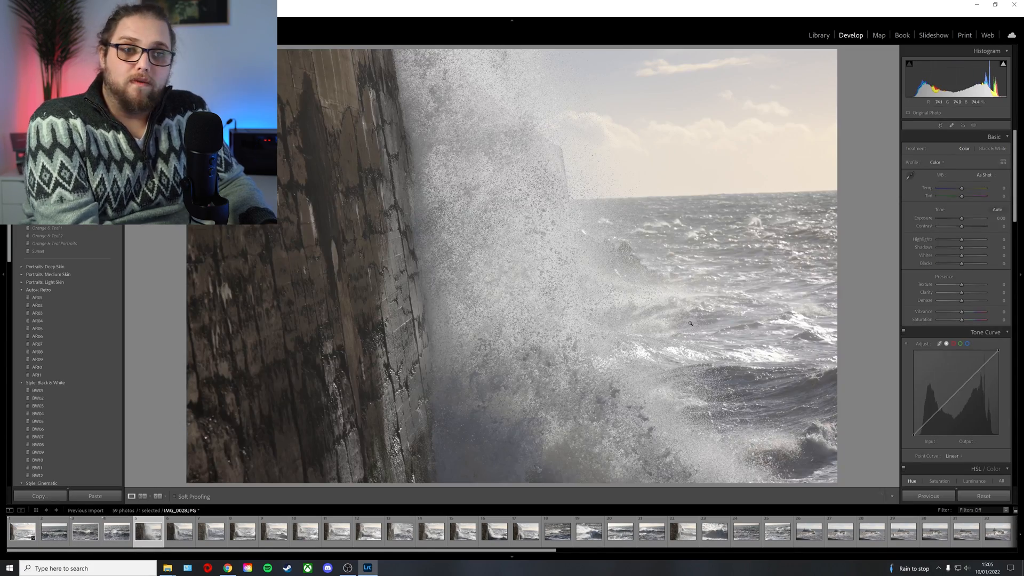
Go through the remaining imported photos up to IMG_0094.JPG and flag the best ones as picks.
key(Right)
key(Right)
key(Right)
key(Right)
key(Right)
key(Right)
key(Right)
key(Right)
key(Right)
key(Right)
key(Right)
key(Right)
key(Right)
key(Right)
key(Right)
key(Right)
key(Right)
key(Right)
key(Right)
key(Right)
key(Right)
key(Right)
key(Right)
key(Right)
key(Right)
key(Right)
key(Right)
key(Right)
key(Right)
key(Right)
key(Right)
key(Right)
key(Right)
key(Right)
key(Right)
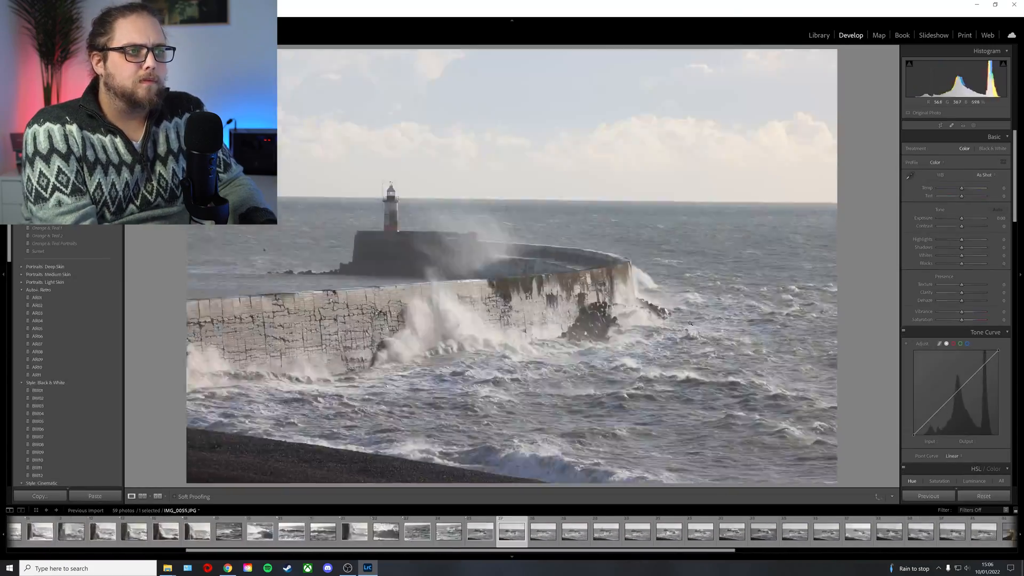
key(Right)
key(Right)
key(Right)
key(Right)
key(Right)
key(Right)
key(p)
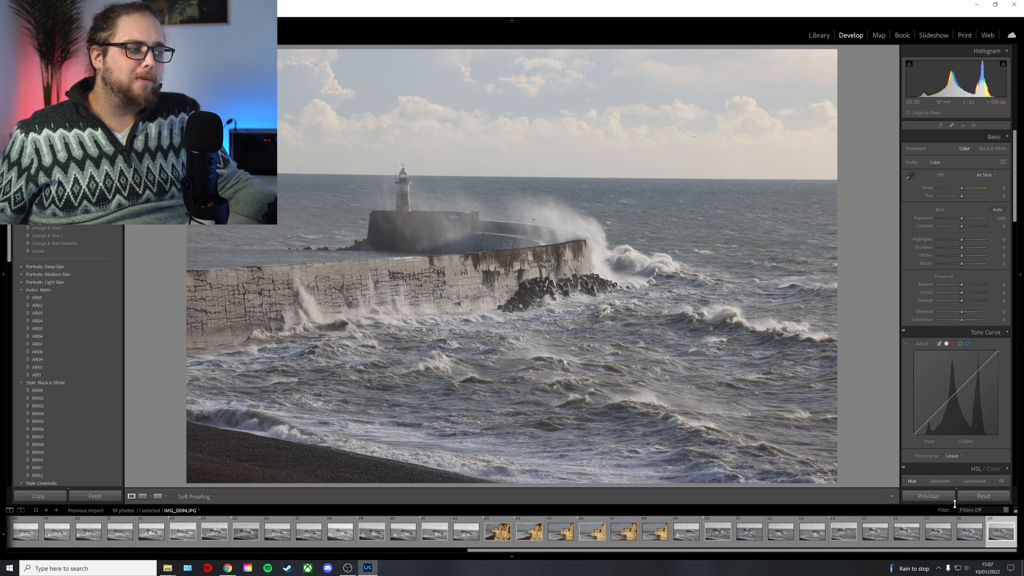
Filter the filmstrip to Flagged photos and compare the neighbouring lighthouse shots IMG_0062.JPG and IMG_0063.JPG.
click(973, 510)
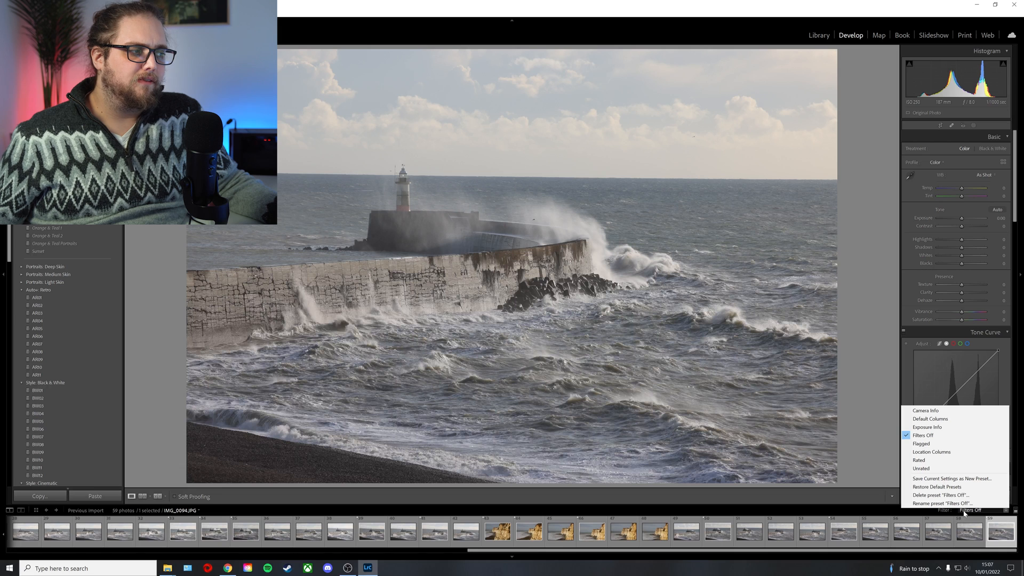
click(930, 443)
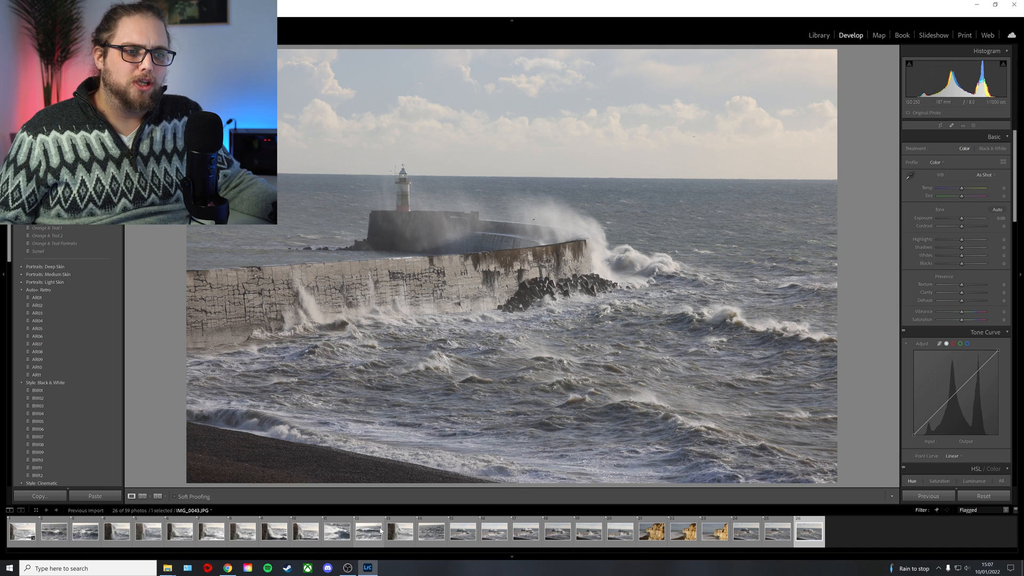
click(550, 538)
key(Left)
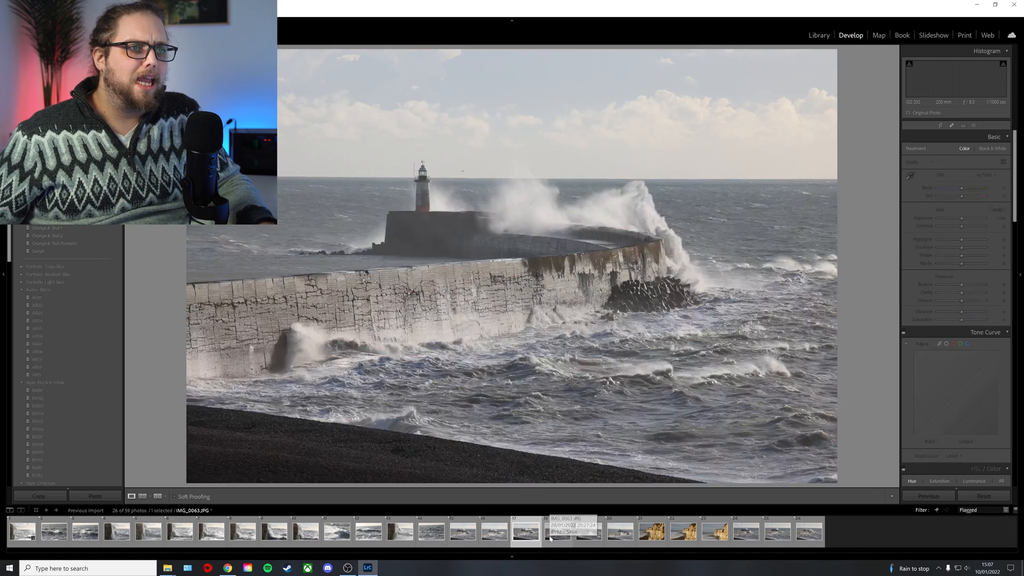
key(Left)
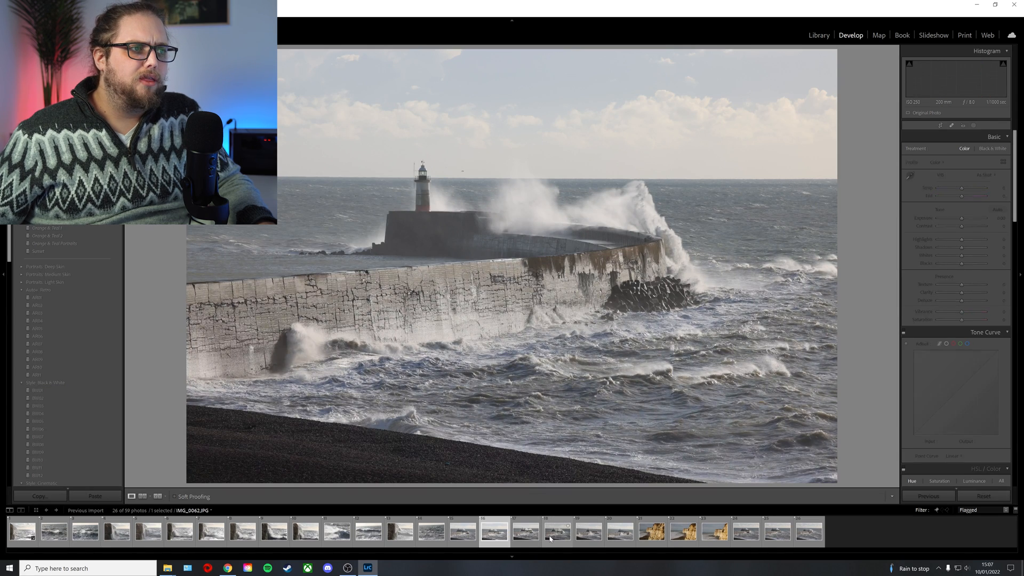
key(Right)
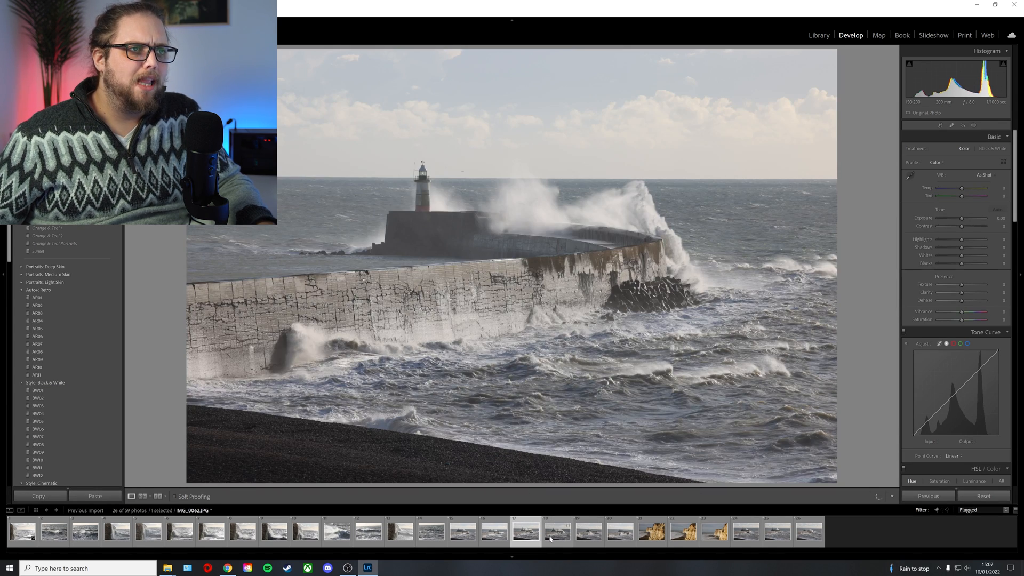
Crop IMG_0062.JPG to a 16 x 9 aspect ratio, tightening the frame around the lighthouse and pier and cutting out most of the beach.
click(939, 125)
click(986, 149)
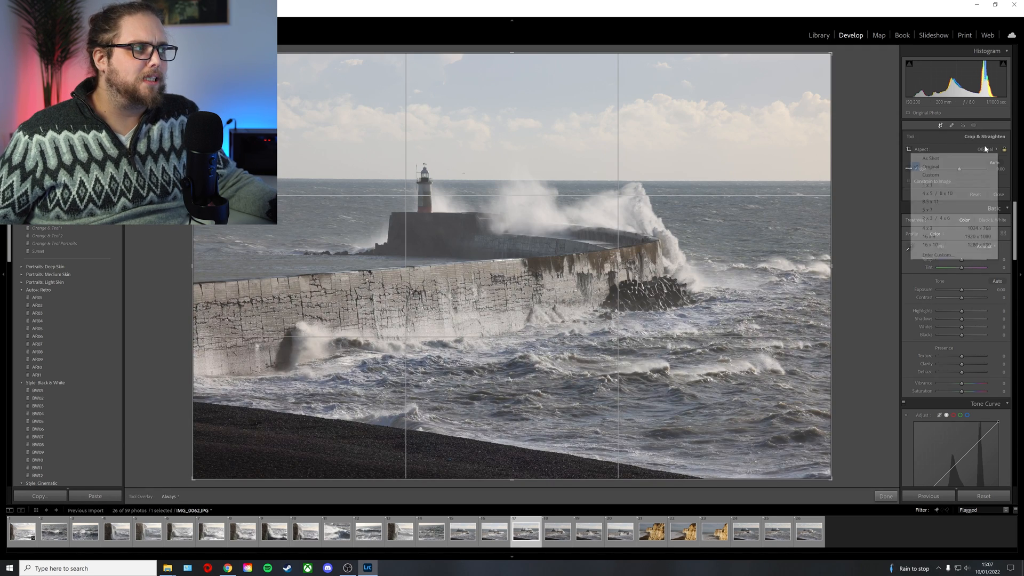
click(966, 236)
drag(693, 177, 692, 203)
drag(193, 445, 206, 438)
drag(349, 391, 349, 385)
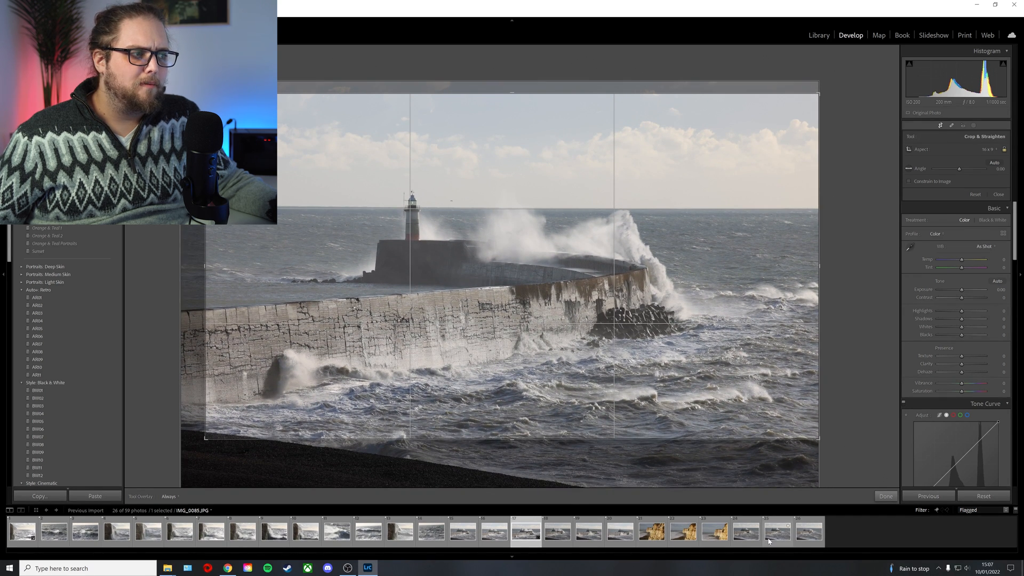
click(886, 495)
Turn on Remove Chromatic Aberration and Enable Profile Corrections for the lighthouse photo.
scroll(906, 411, down, 5)
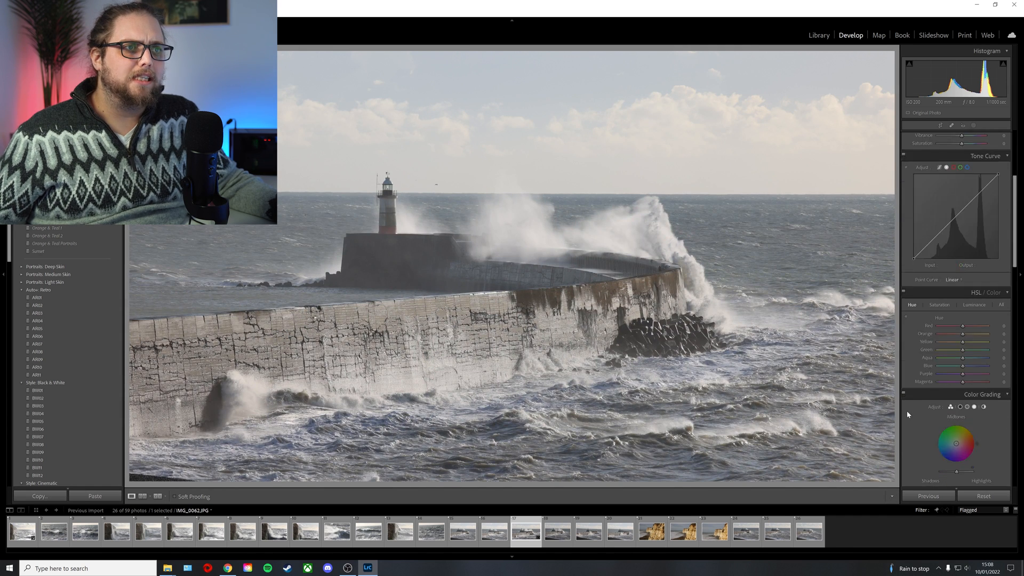
scroll(910, 407, down, 5)
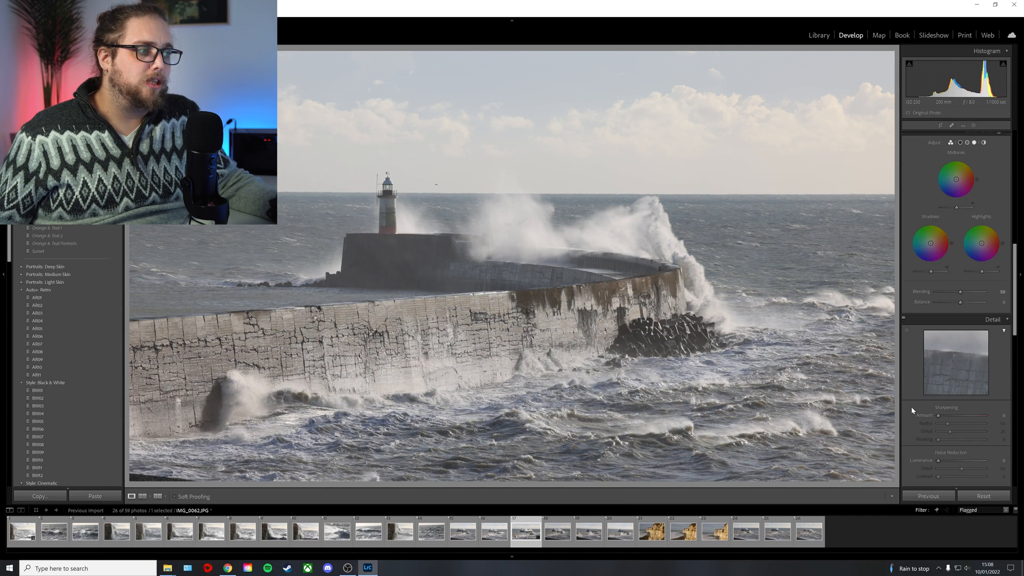
click(930, 374)
click(932, 368)
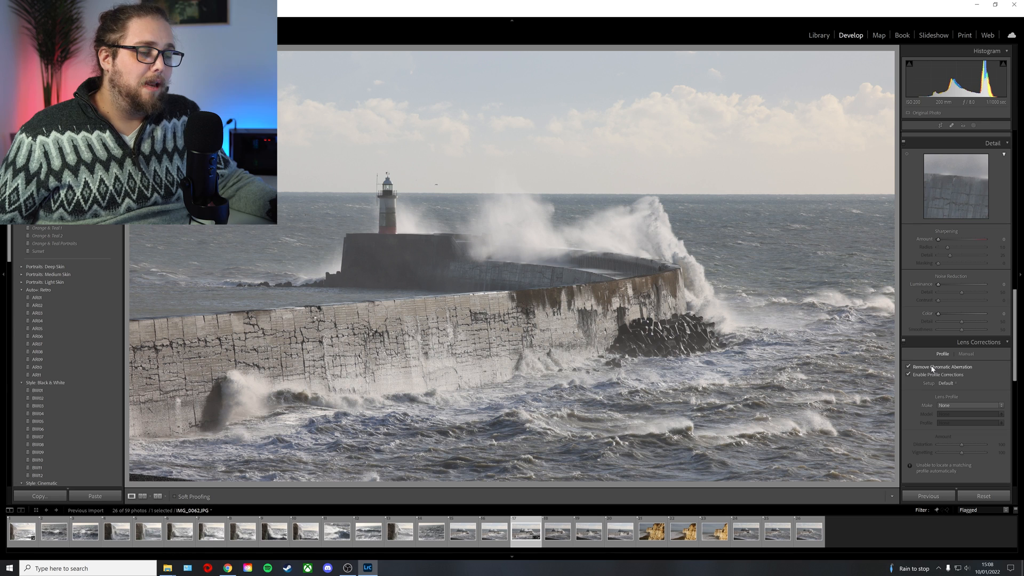
Level the photo with the Auto Upright transform and check the horizon up close.
scroll(928, 395, down, 3)
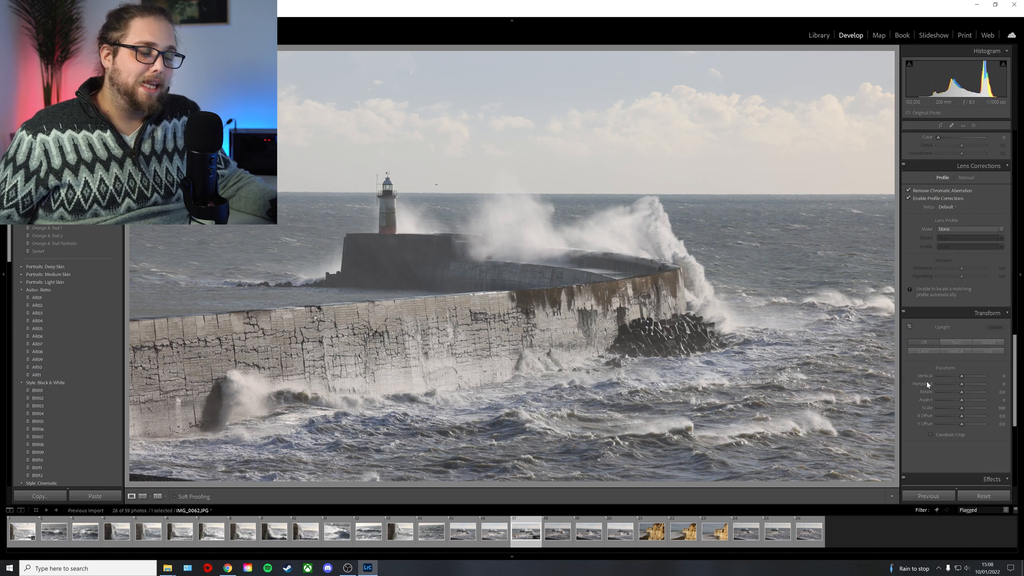
click(958, 344)
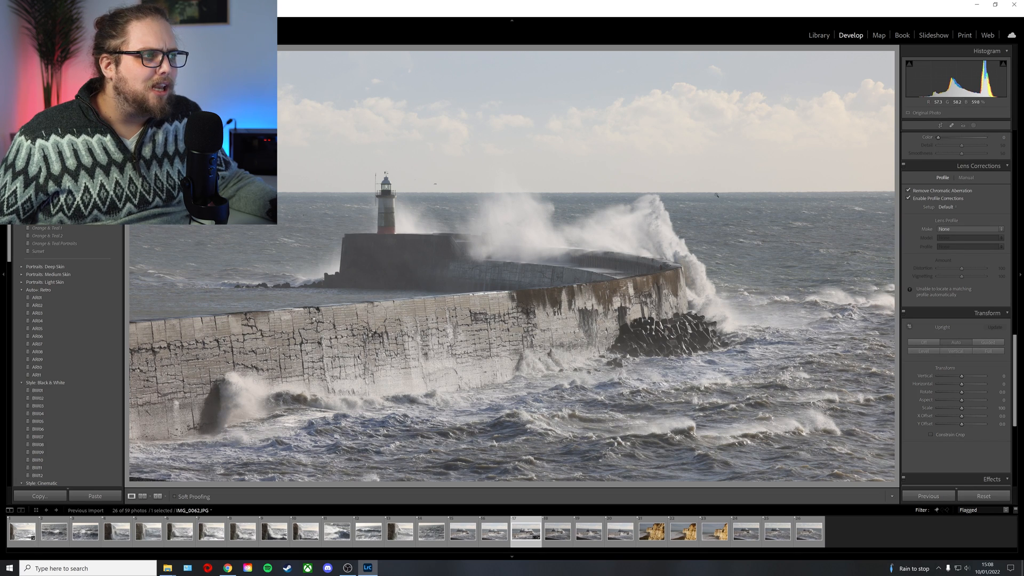
click(585, 192)
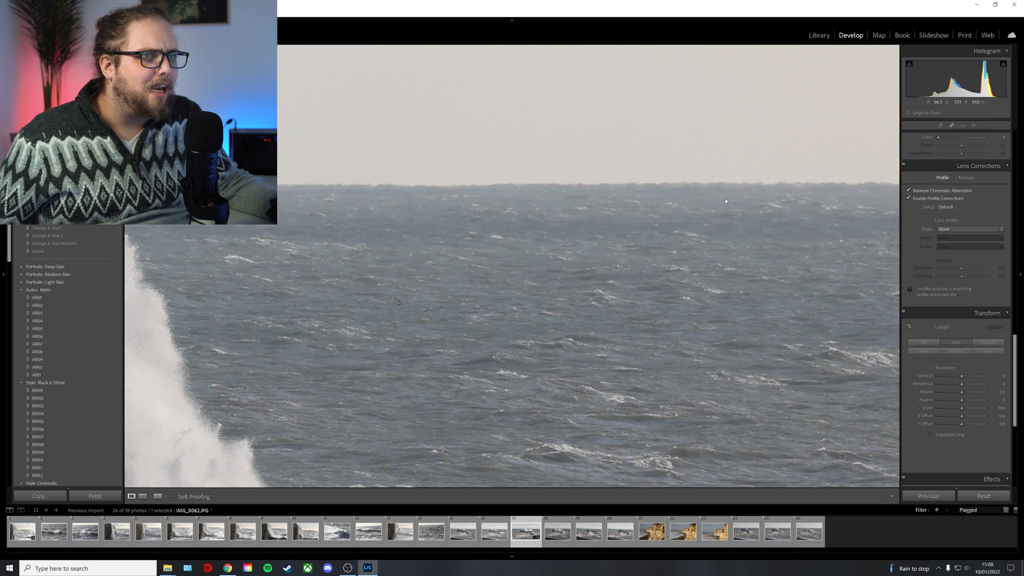
click(725, 201)
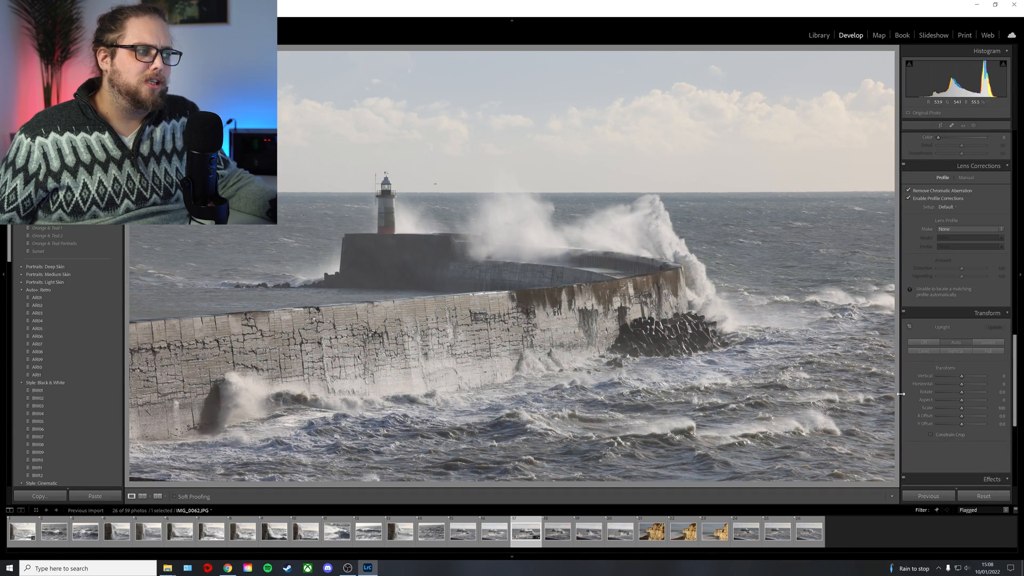
Set Temp -4, Contrast +34, Highlights -18, Shadows -14, Blacks -20, Texture +11, Clarity +14, Vibrance +11 and Saturation -18.
scroll(908, 395, up, 5)
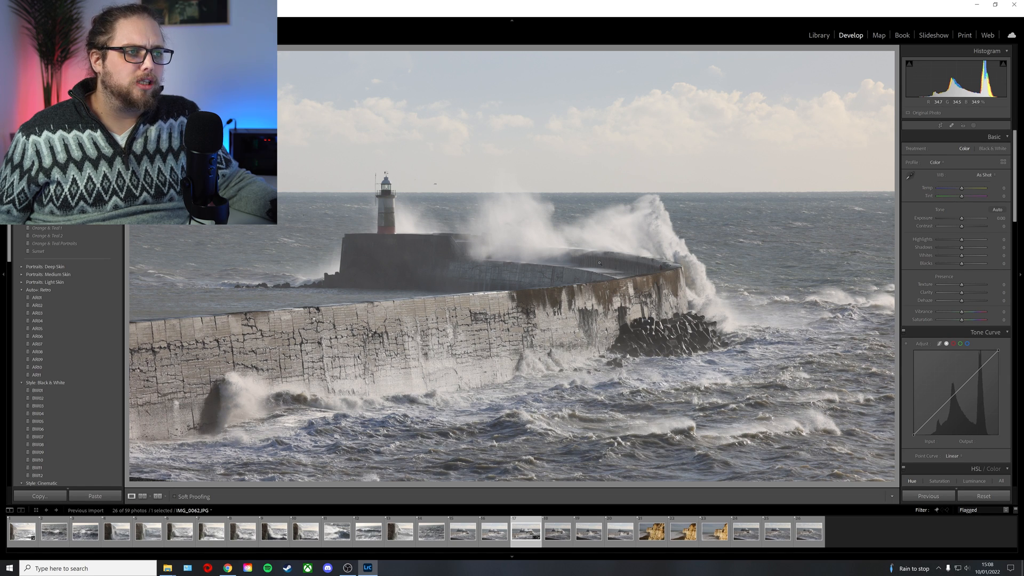
drag(962, 228, 956, 321)
drag(963, 192, 962, 192)
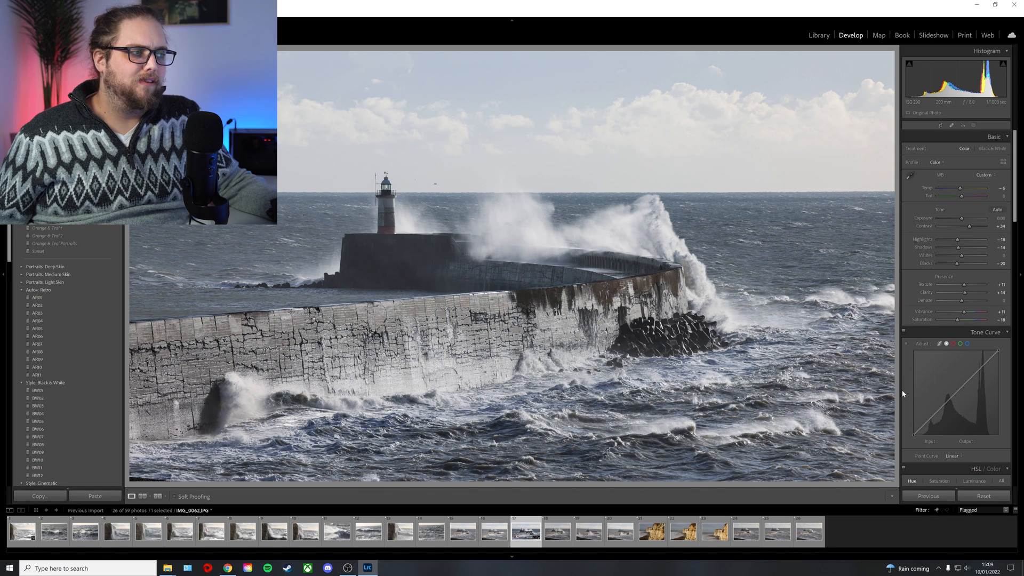
Adjust the HSL hues: Orange to -22, Yellow to about -18, Aqua to +2 and Blue to -4.
scroll(913, 382, down, 3)
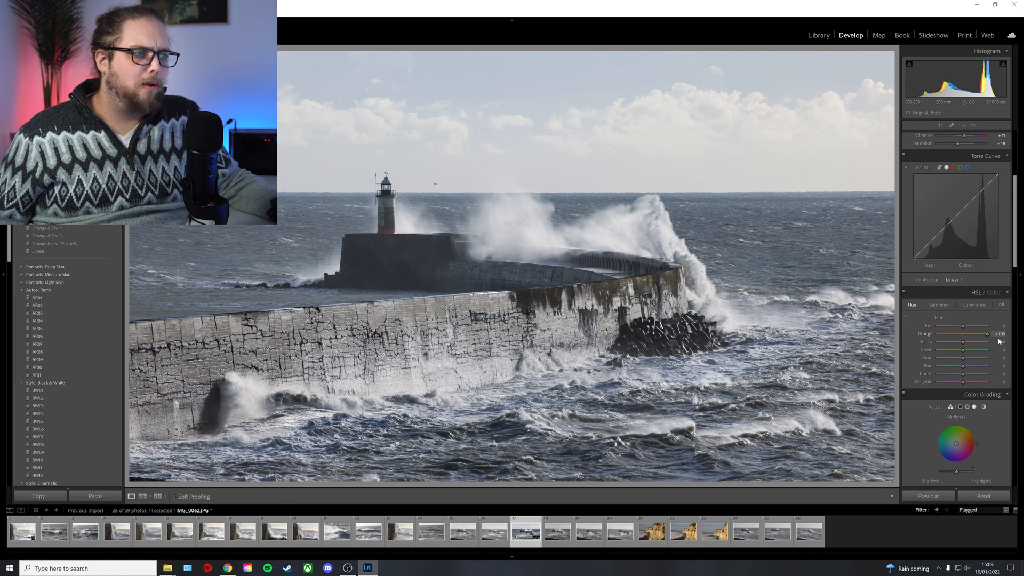
drag(917, 336, 937, 337)
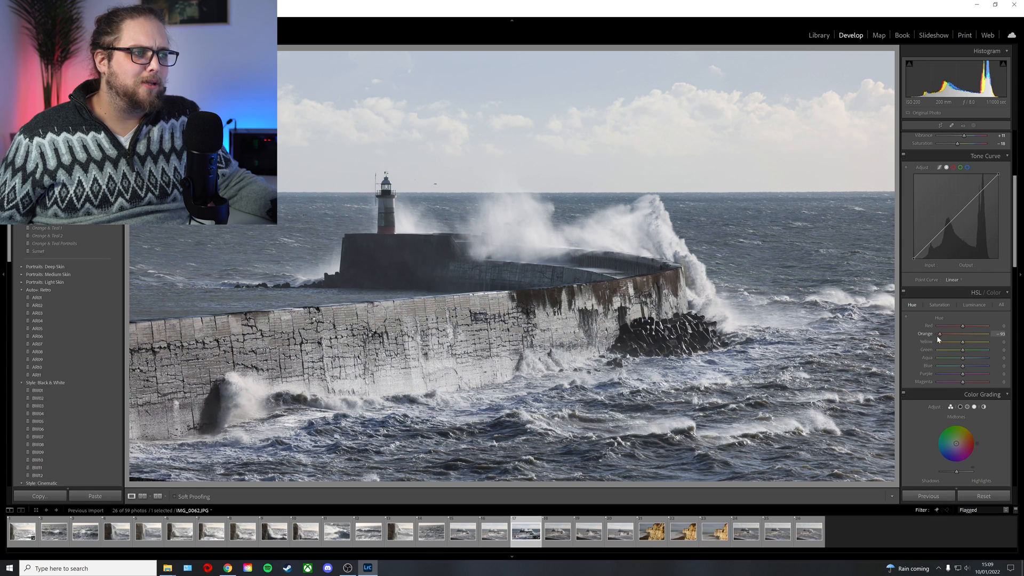
click(955, 341)
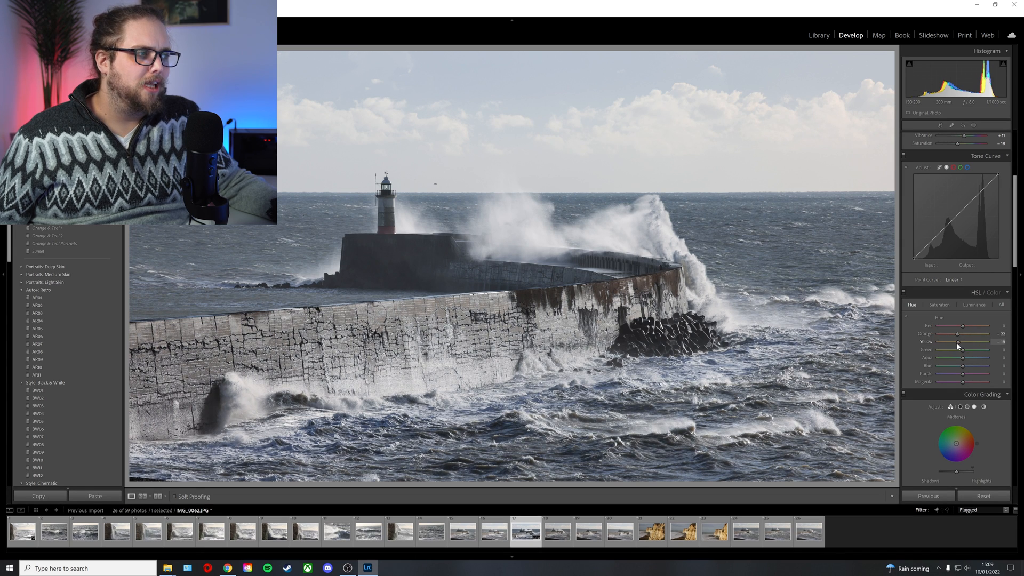
drag(963, 359, 961, 367)
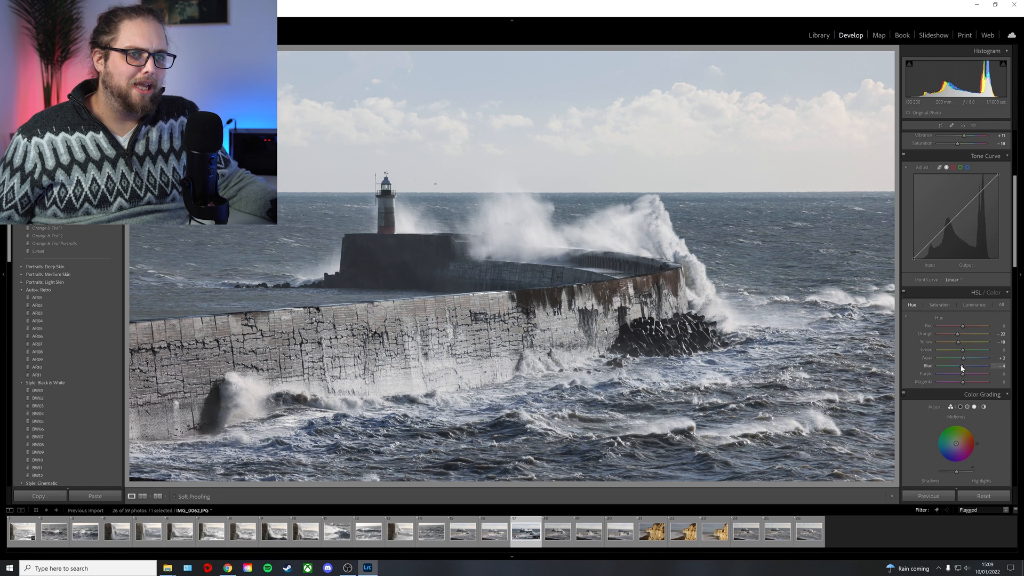
Set the HSL saturation to +5 for Yellow and +33 for Blue, with Orange reset to 0 after trying it desaturated.
click(940, 305)
drag(962, 333, 944, 334)
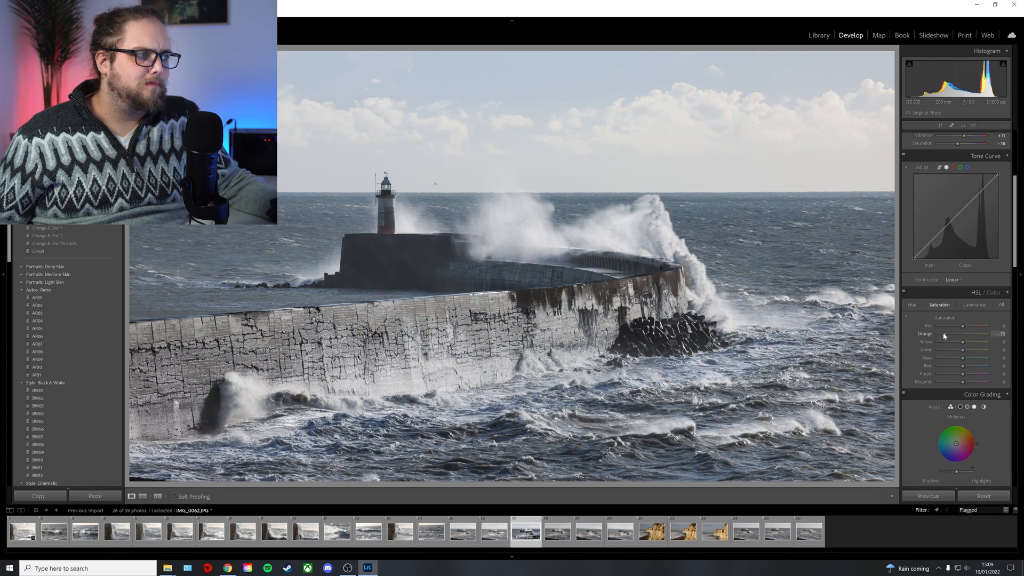
double_click(972, 333)
drag(962, 342, 970, 366)
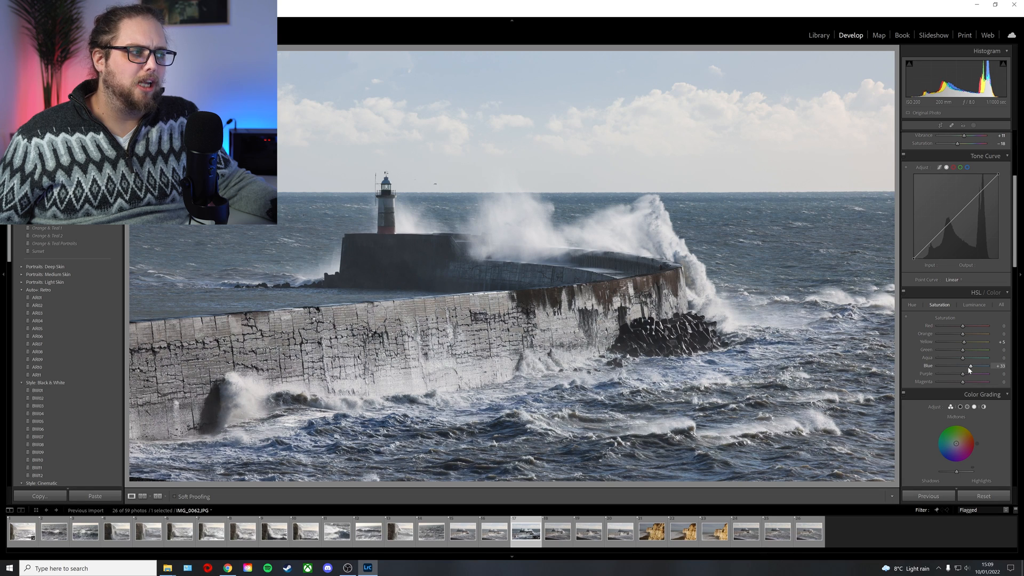
Color-grade the shadows blue (hue 209, saturation 16) and the midtones and highlights warm orange, and compare with the grading switched off.
scroll(949, 373, down, 3)
drag(919, 409, 916, 410)
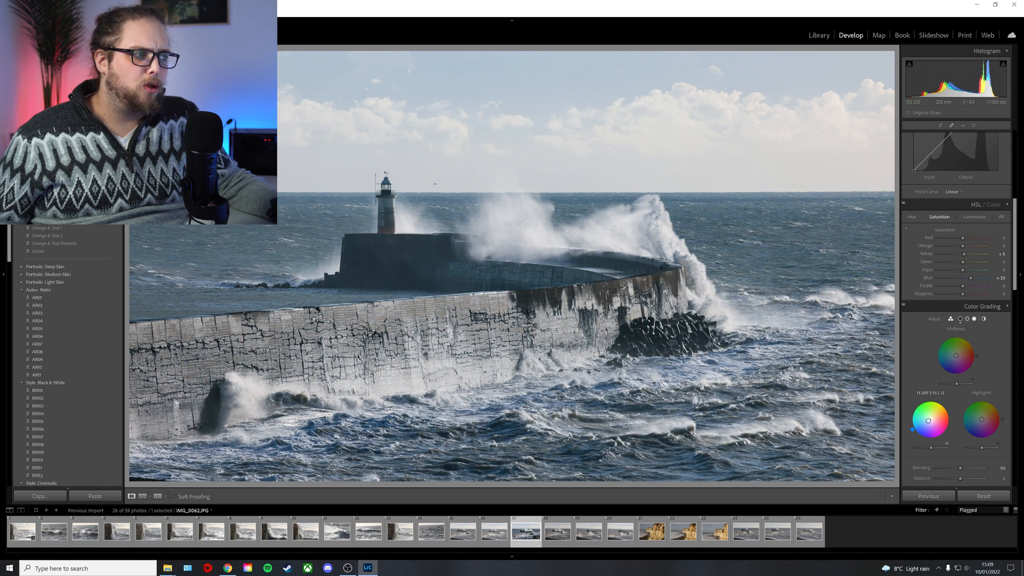
drag(955, 355, 957, 354)
drag(981, 420, 982, 418)
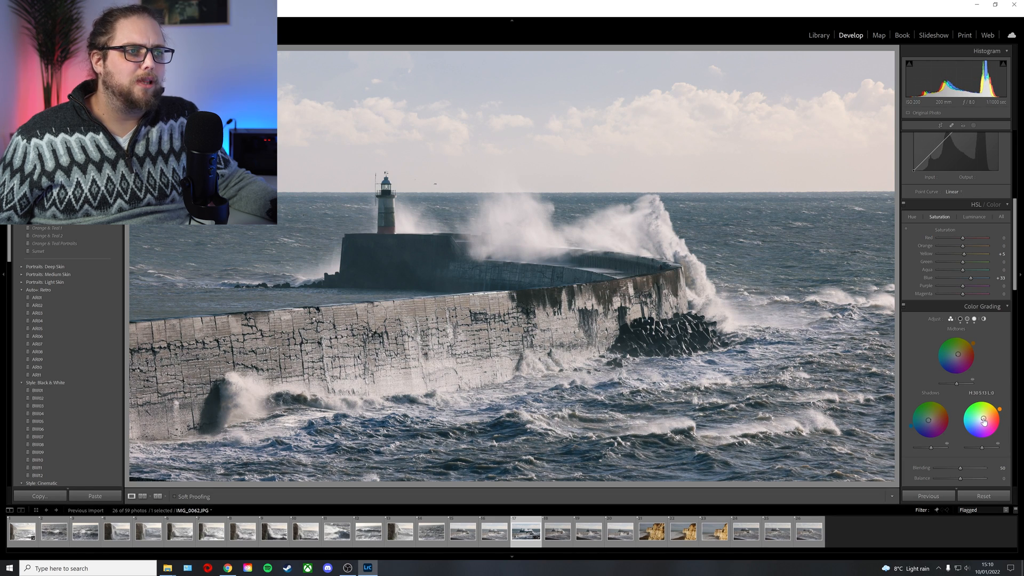
click(903, 306)
click(902, 306)
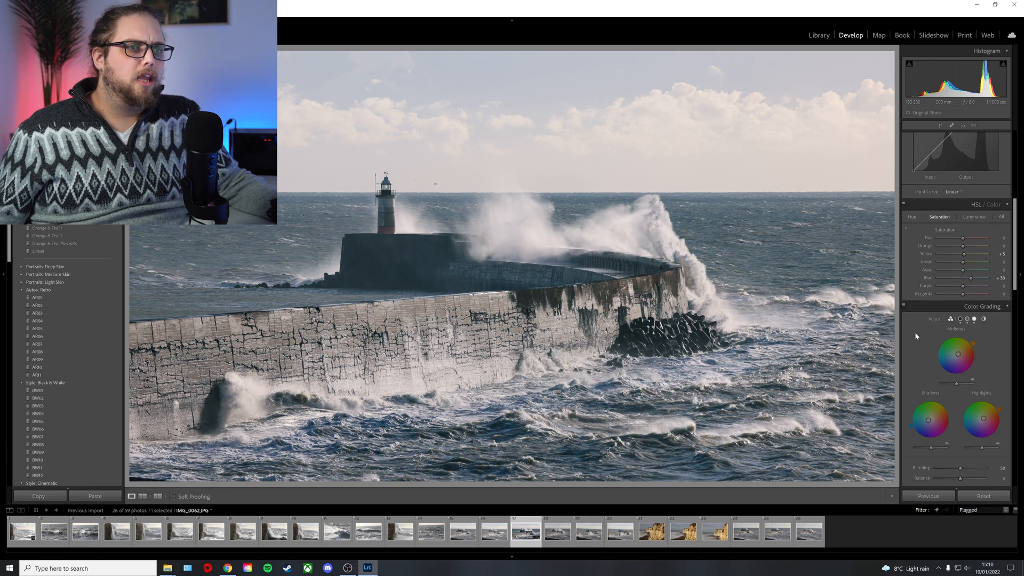
Set the post-crop vignette Amount to -12, the Red Primary hue to +10 and the Blue Primary hue to -11.
scroll(918, 347, down, 3)
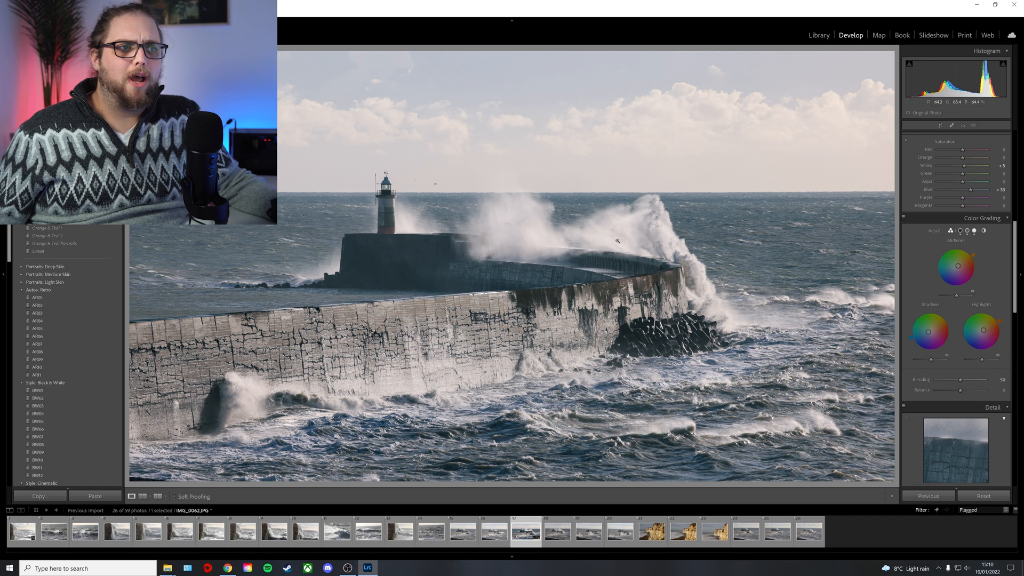
scroll(909, 368, down, 4)
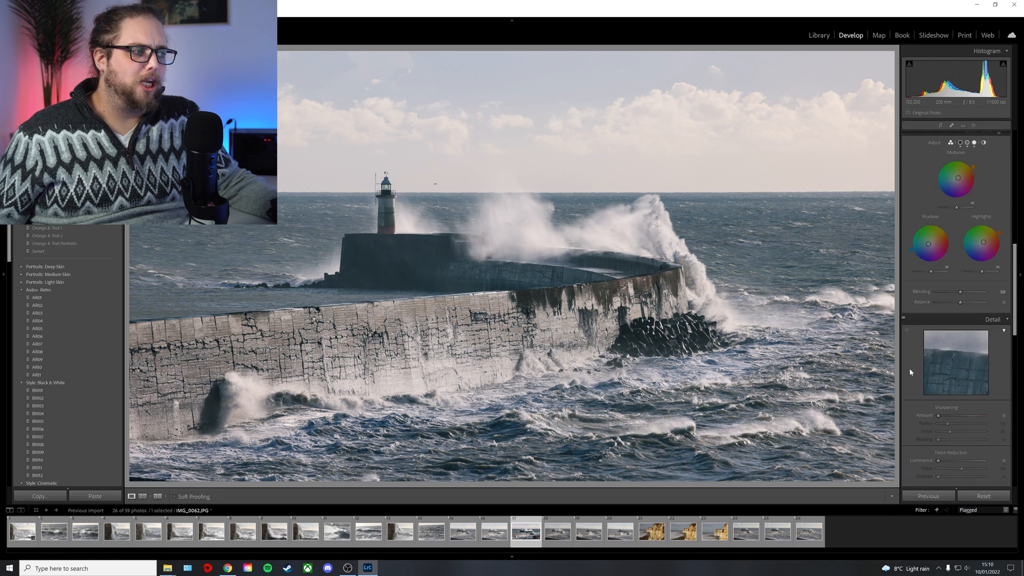
scroll(924, 376, down, 2)
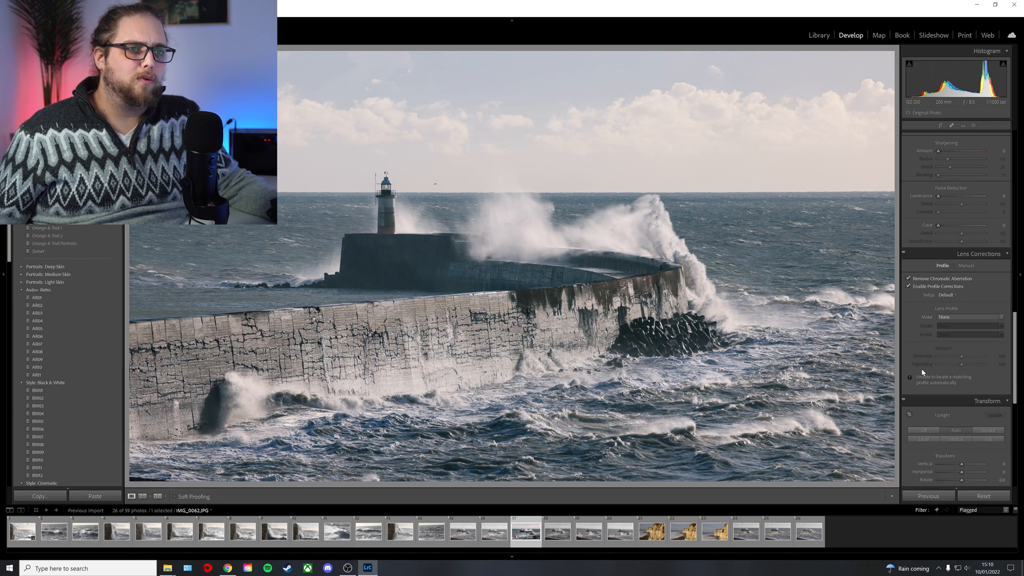
scroll(921, 326, down, 3)
scroll(923, 235, down, 6)
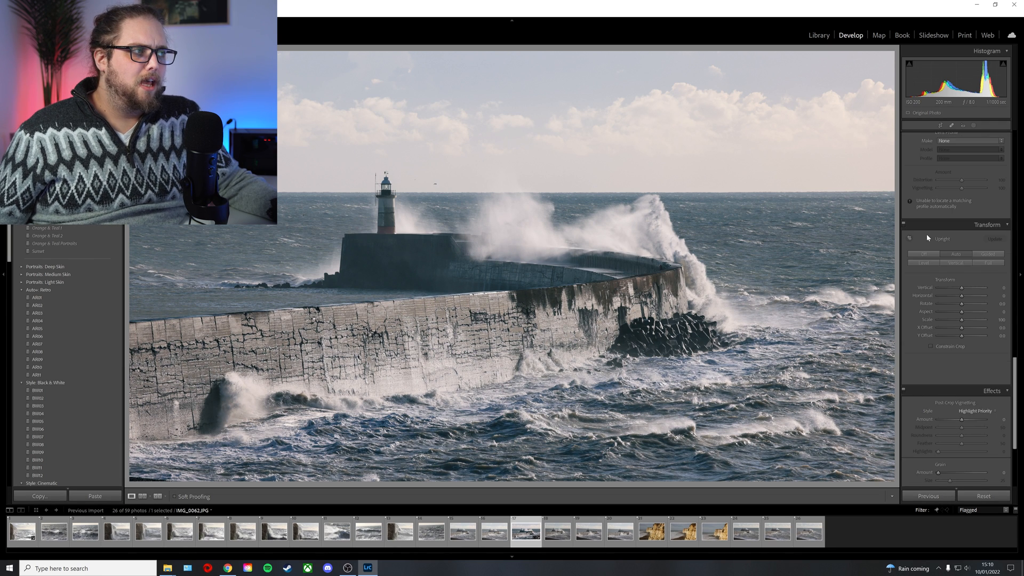
drag(960, 330, 958, 333)
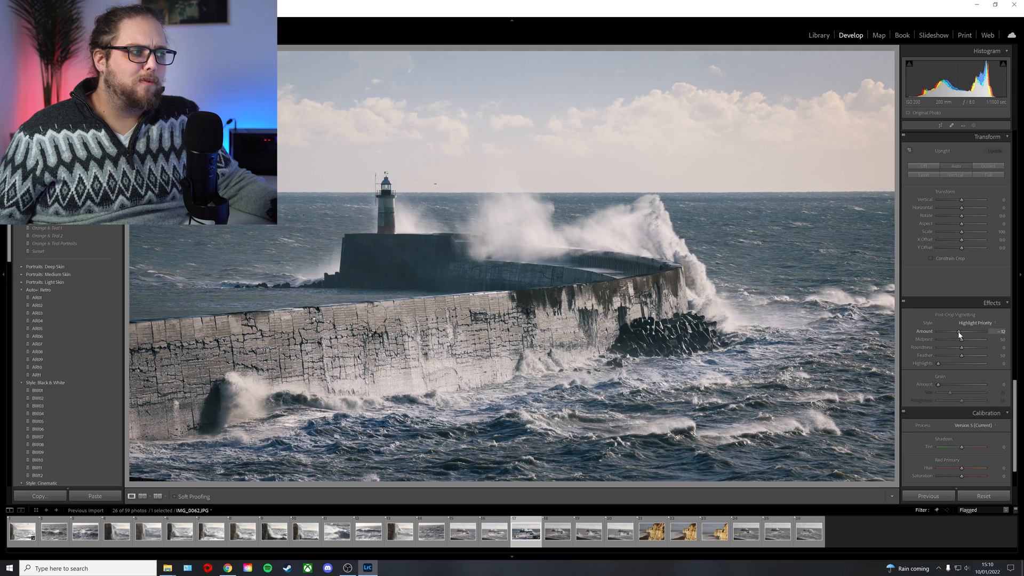
scroll(912, 376, down, 2)
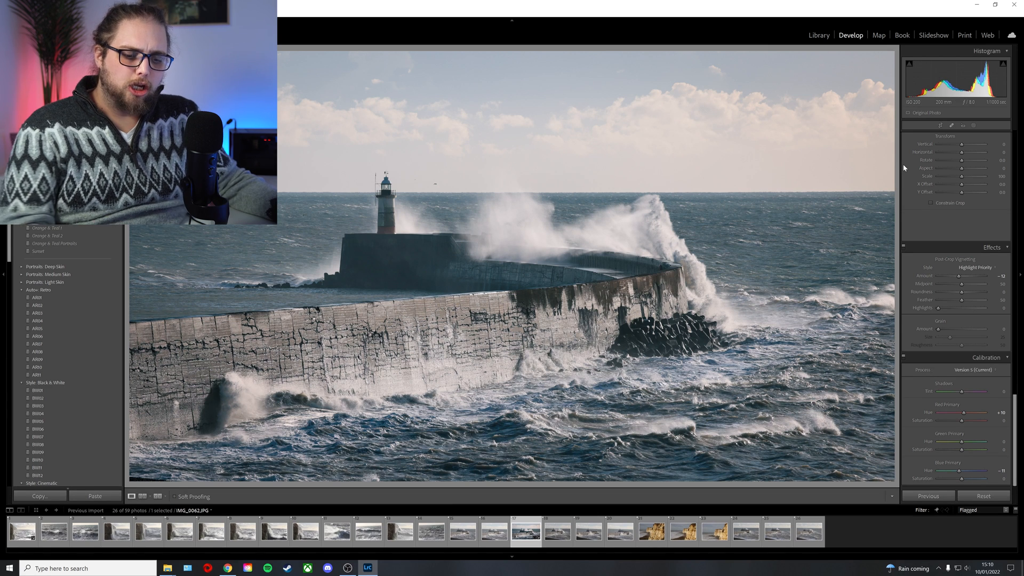
Compare the edit with its before version, warm Temp to -3 and lower Contrast to +5.
key(backslash)
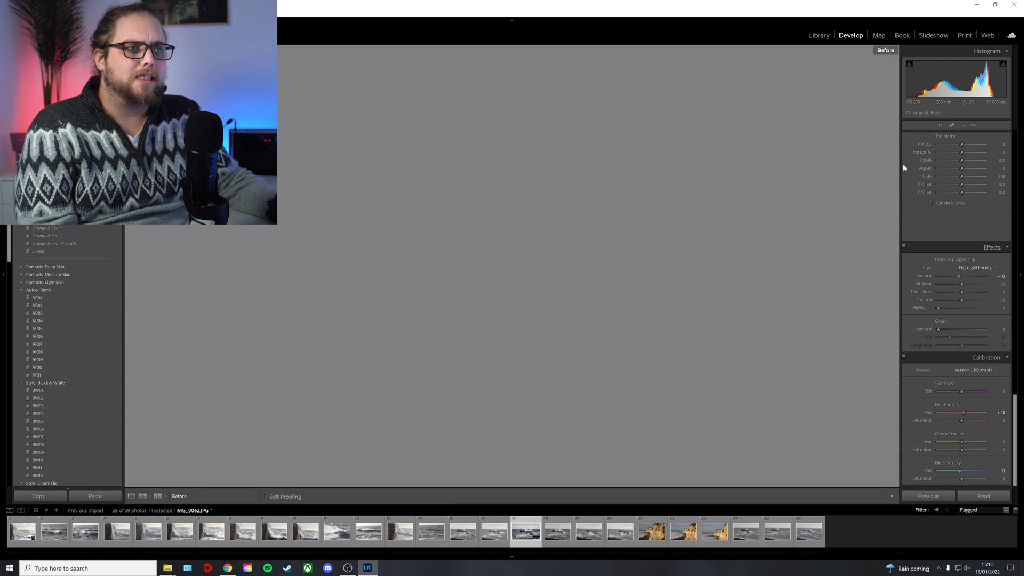
key(backslash)
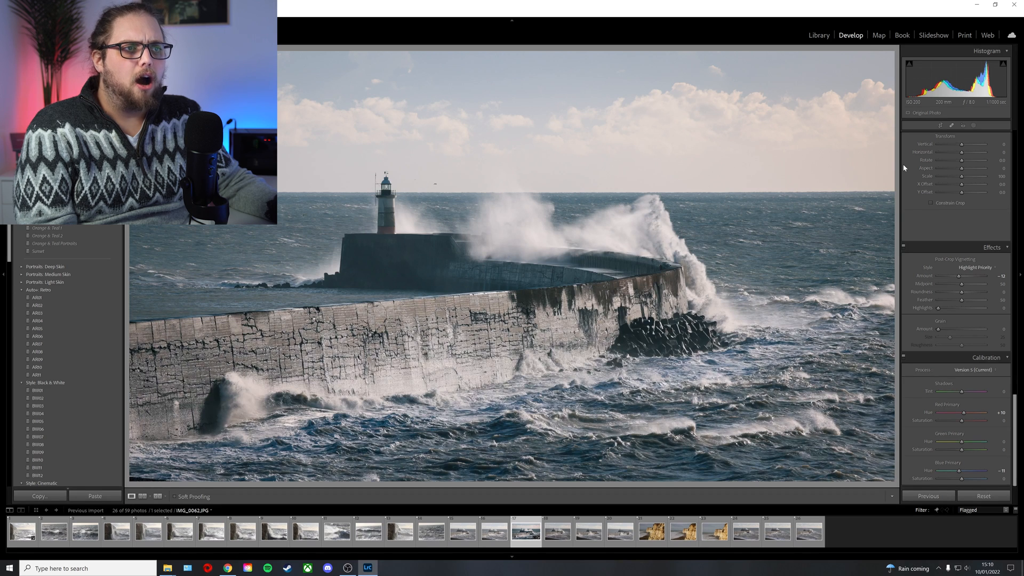
scroll(914, 325, up, 10)
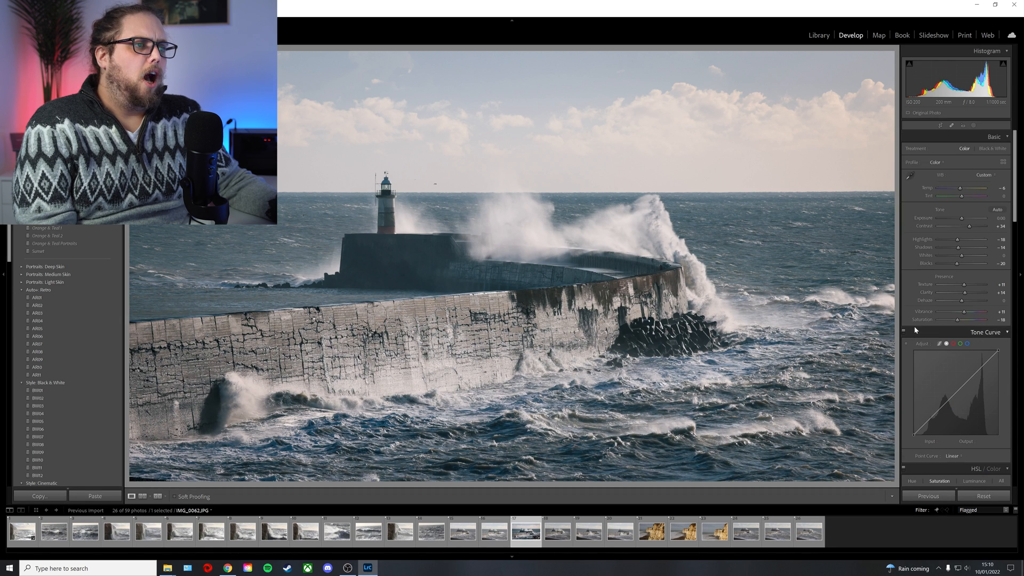
drag(961, 189, 959, 193)
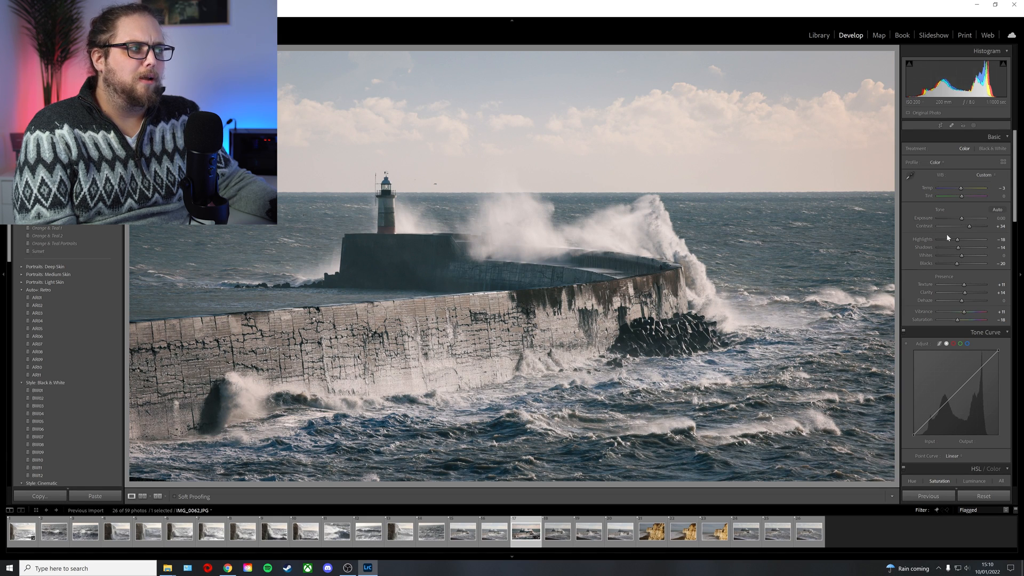
drag(969, 228, 963, 229)
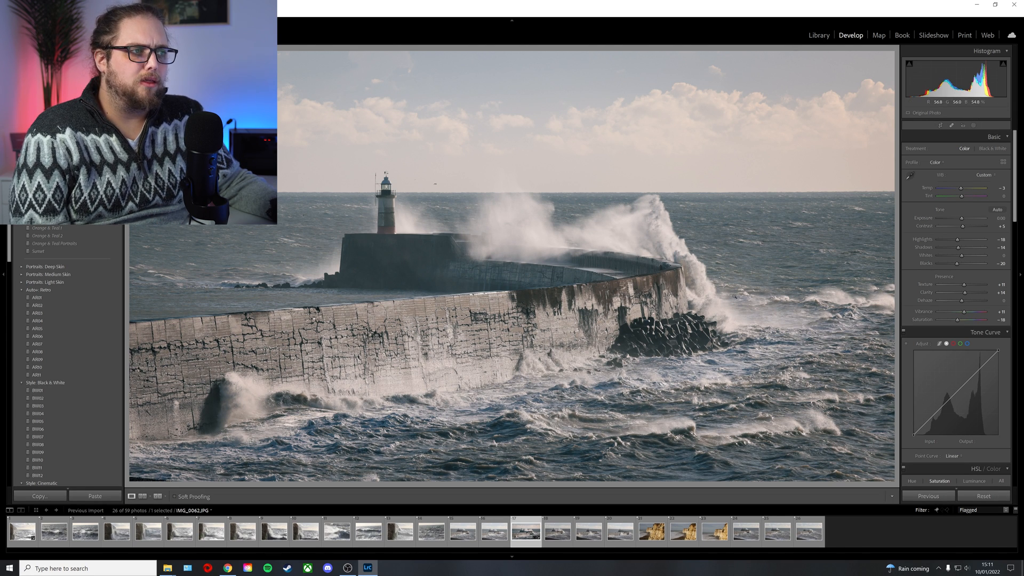
Add a Select Sky mask, set its Exposure to -0.20 and try a cooler Temp on it.
click(973, 127)
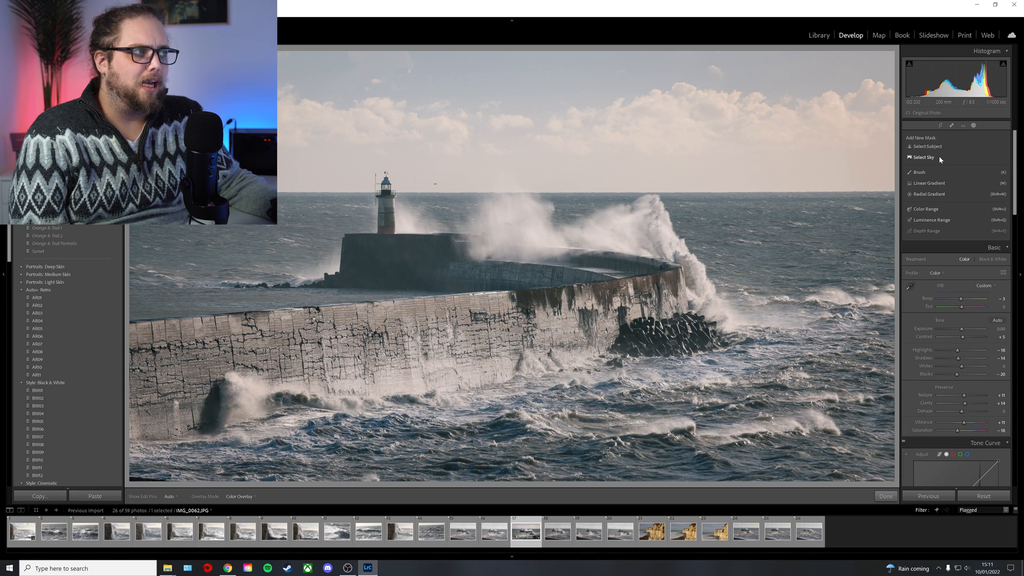
click(939, 158)
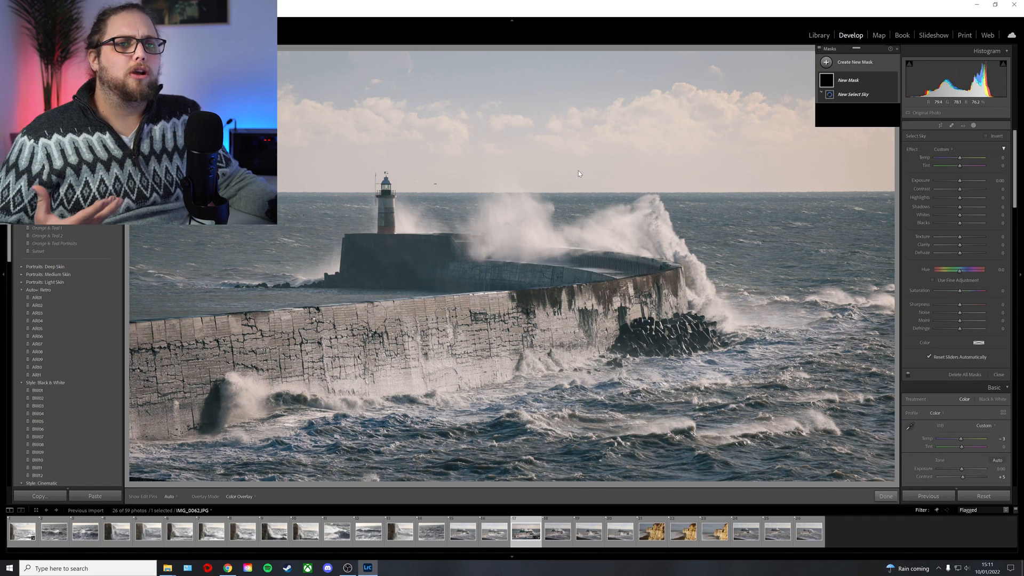
drag(959, 182, 955, 159)
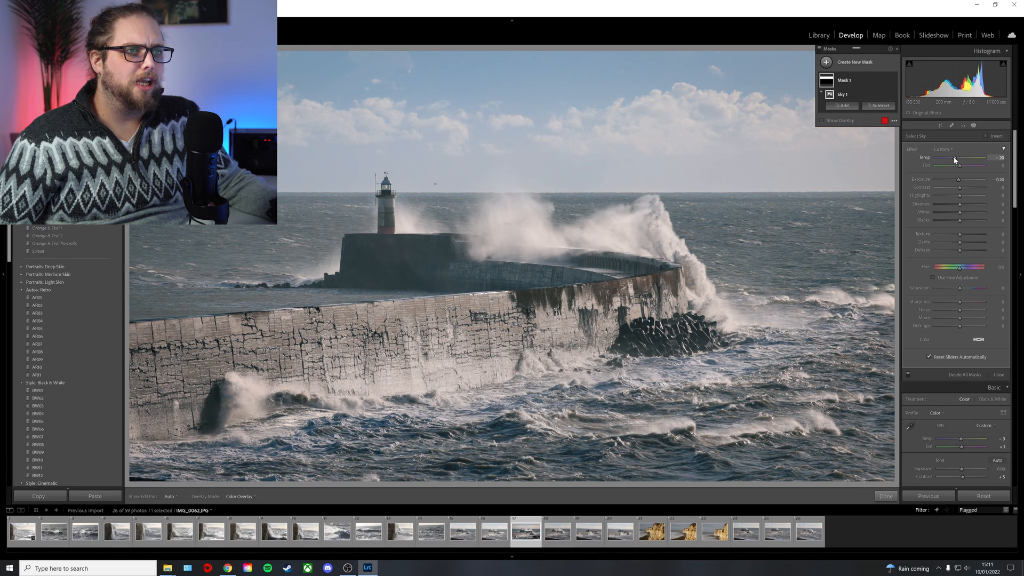
Set the sky mask's Highlights to -19, Clarity to 37 and Shadows to about -30.
drag(959, 197, 954, 196)
drag(959, 242, 967, 243)
mouse_move(959, 204)
mouse_down()
mouse_move(968, 205)
mouse_move(950, 205)
mouse_up()
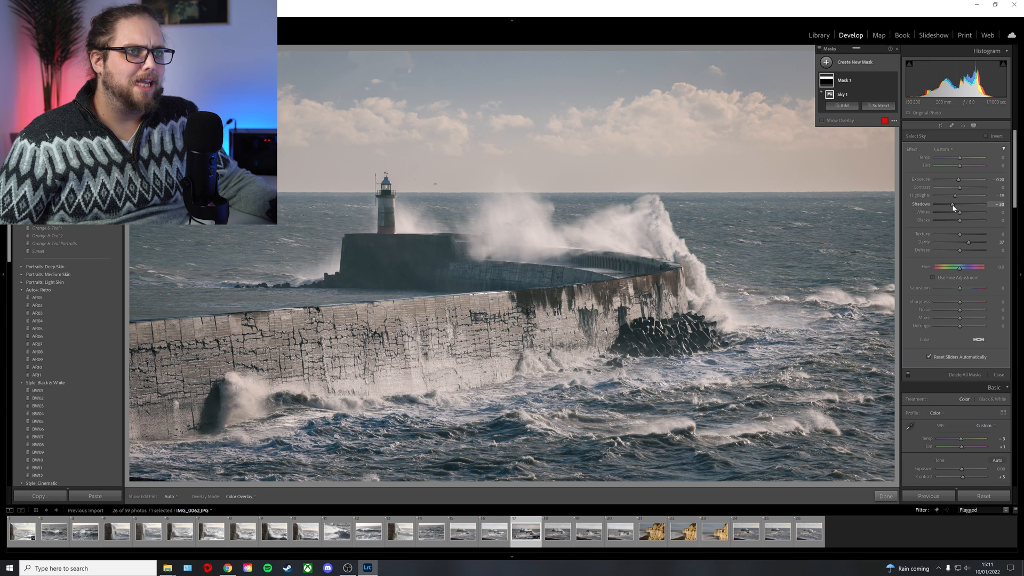
Add a linear gradient mask running diagonally from the upper-right sky toward the pier wall's near end, and raise its Exposure to about 0.46.
click(847, 64)
click(878, 117)
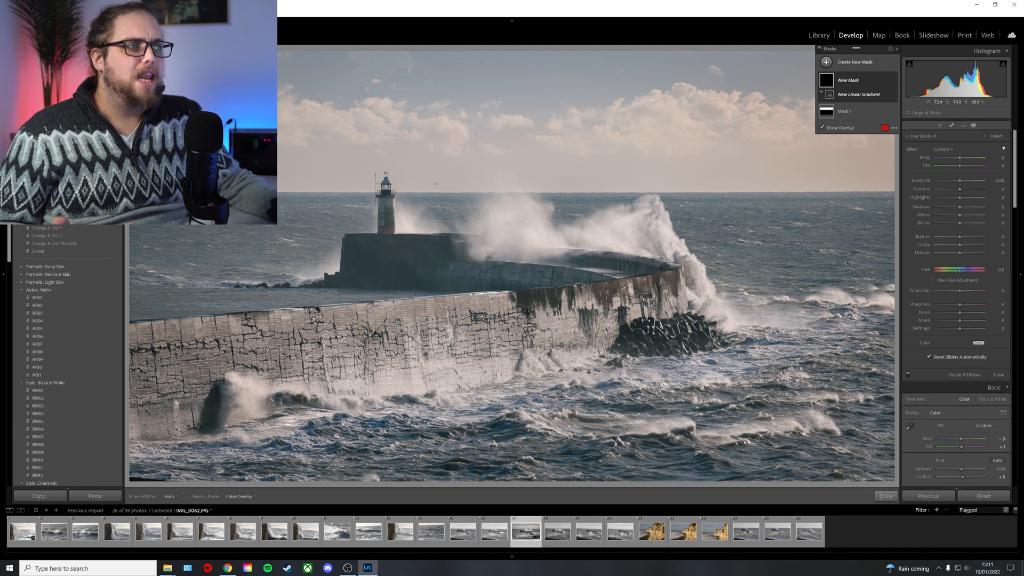
drag(786, 112, 129, 372)
drag(960, 180, 964, 183)
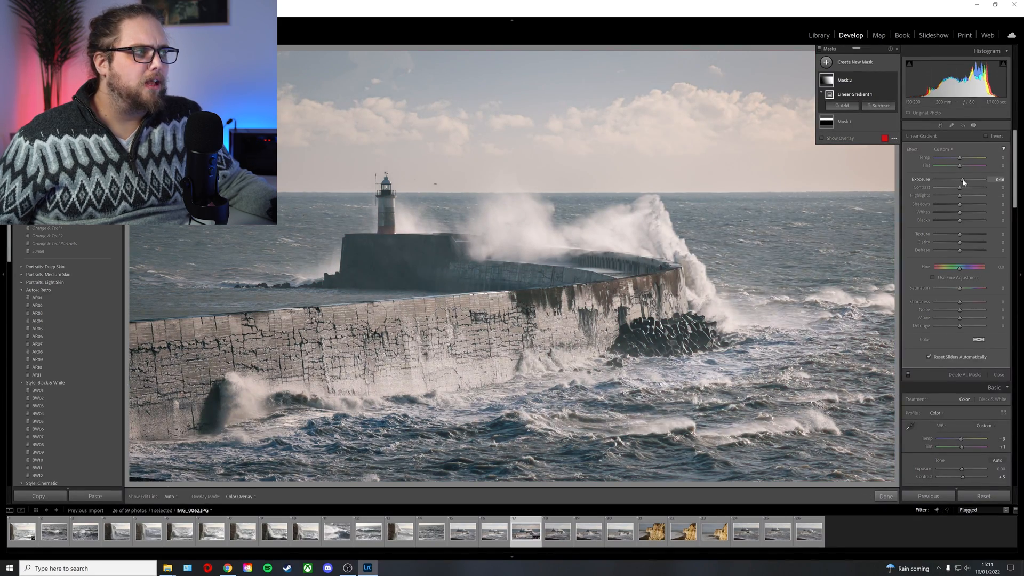
Refine the diagonal gradient mask with a slight Dehaze change, a slightly warmer Temp and Exposure 0.29, and finish masking.
drag(959, 250, 958, 254)
drag(959, 158, 961, 182)
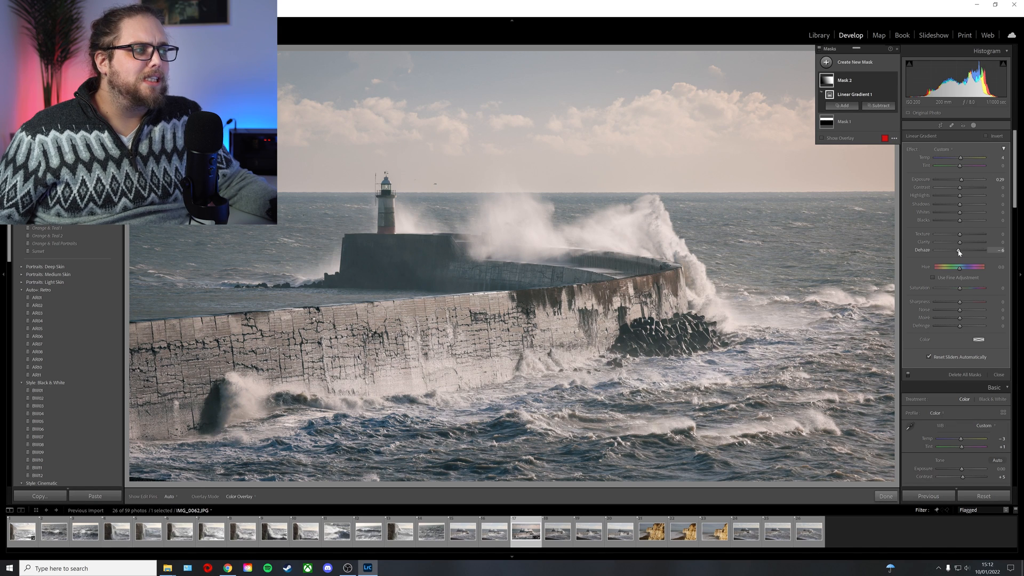
drag(959, 253, 959, 252)
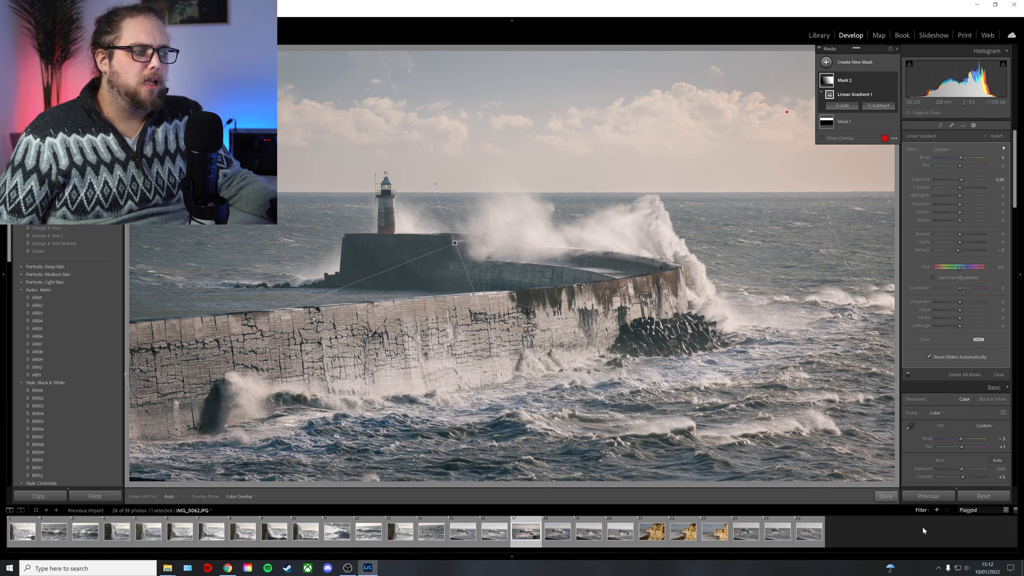
click(886, 496)
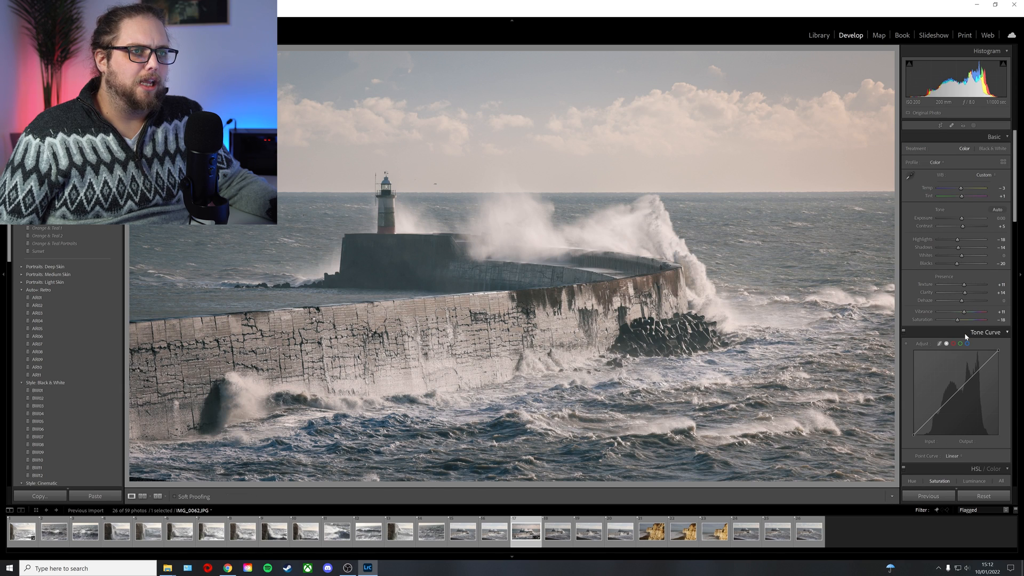
Try a linear gradient mask rising from the foreground sea with Exposure -0.33, delete it and compare the photo before and after.
click(973, 126)
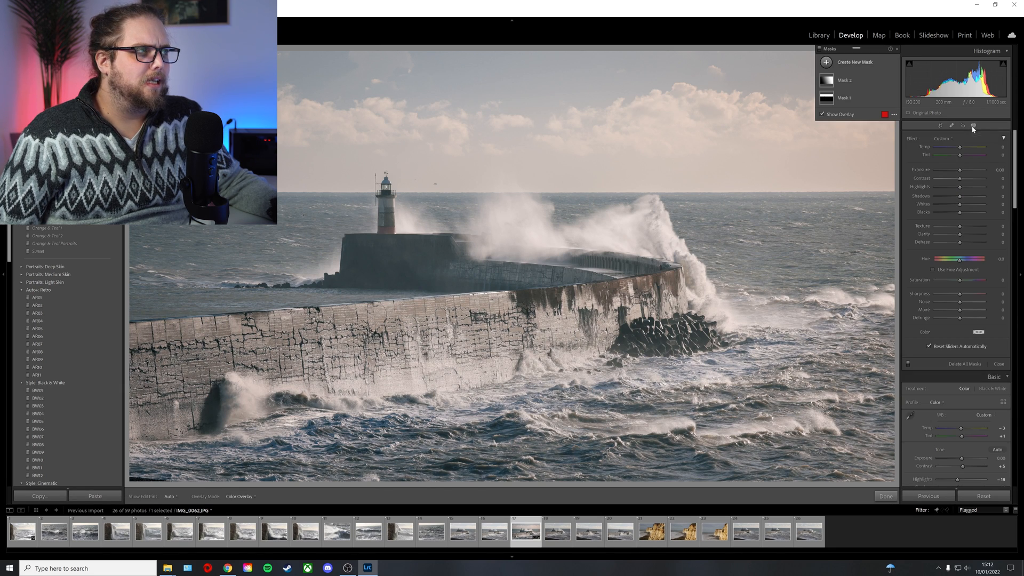
click(856, 64)
click(881, 116)
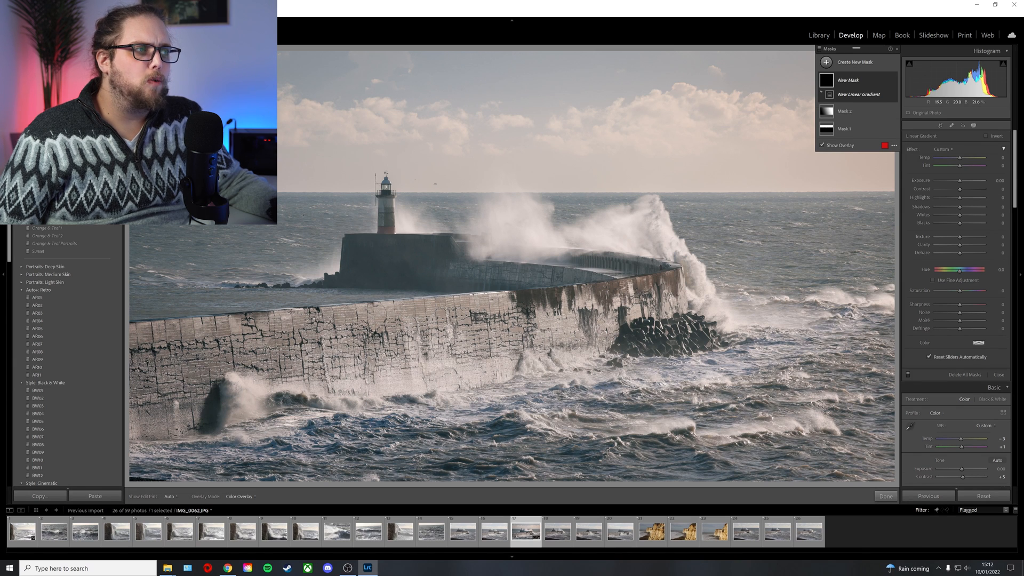
drag(541, 465, 537, 251)
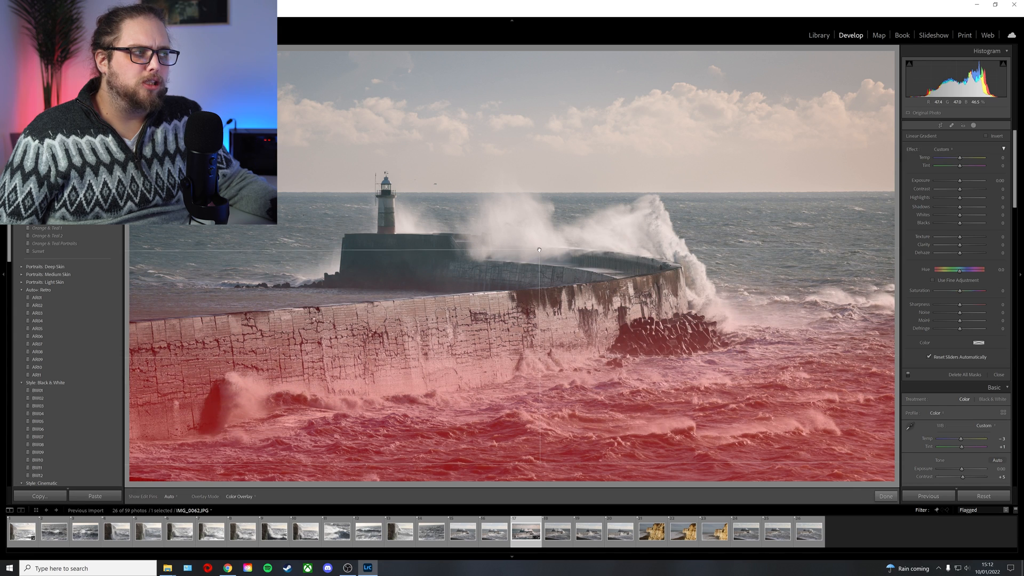
drag(959, 181, 957, 182)
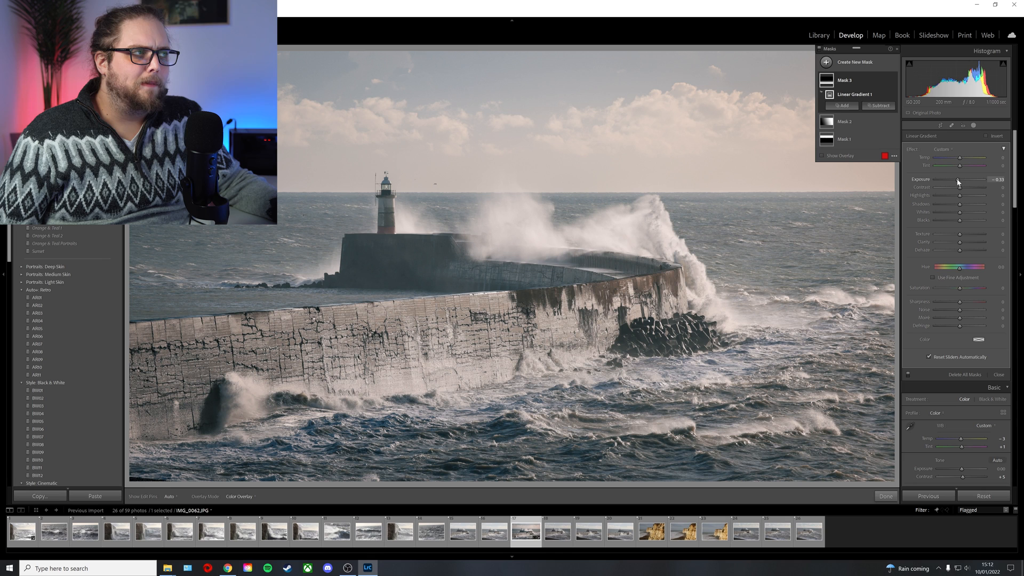
click(886, 80)
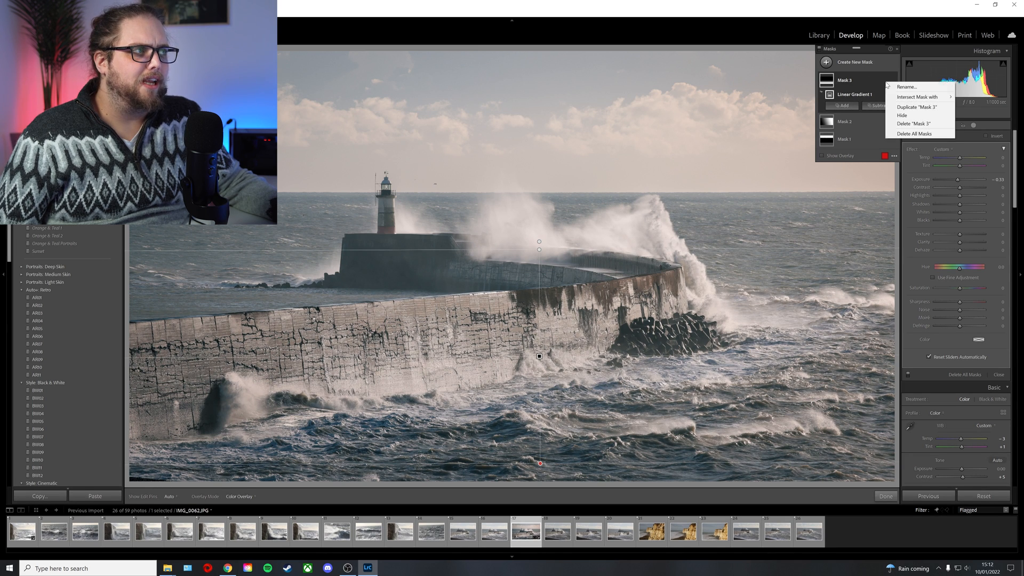
click(917, 122)
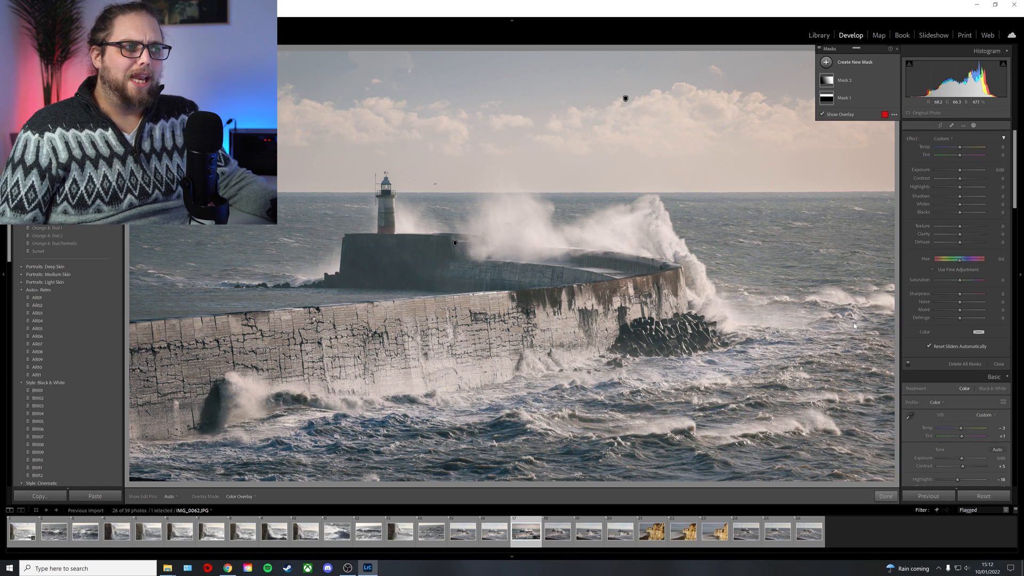
key(backslash)
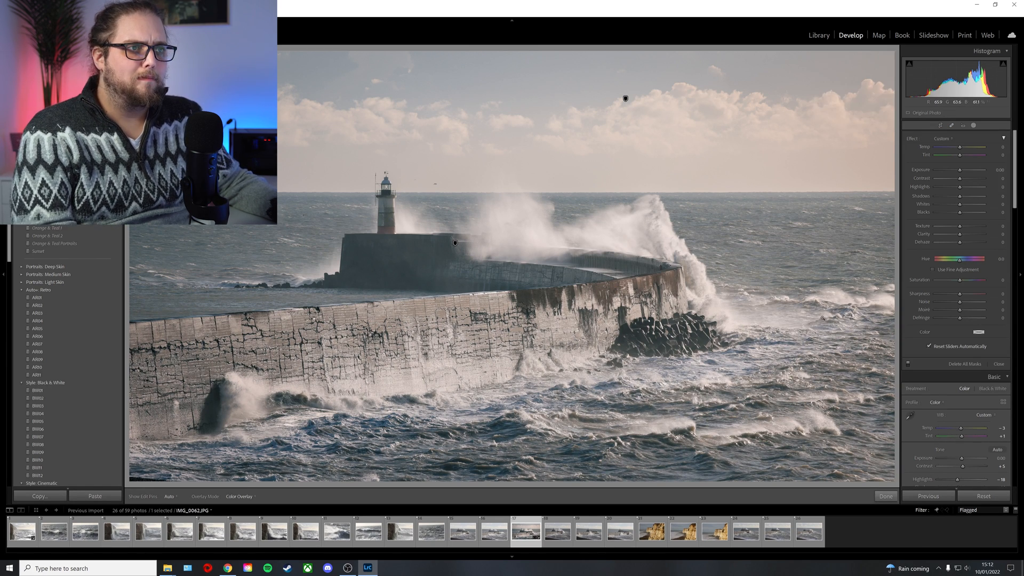
key(backslash)
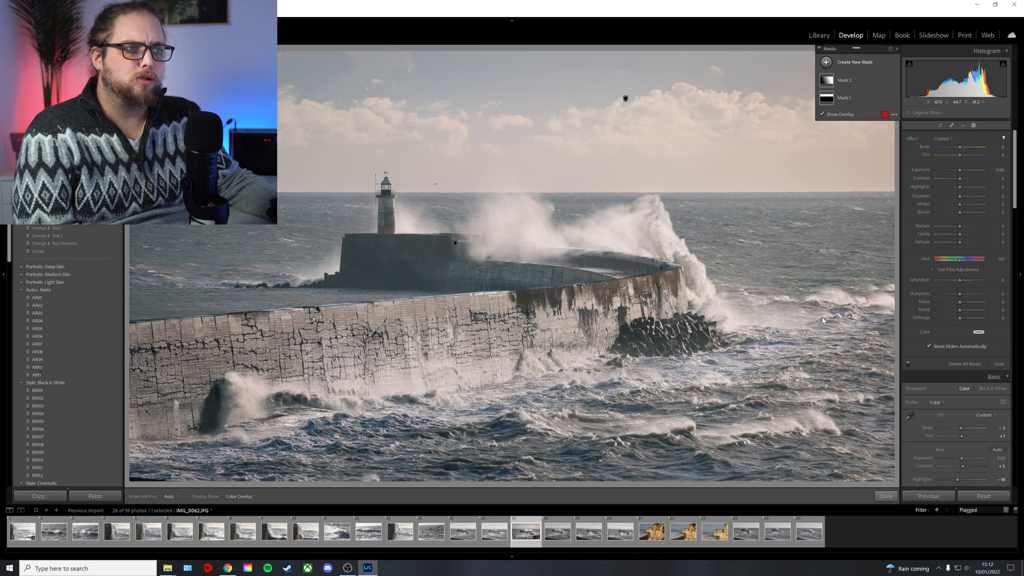
Add a radial gradient mask centred on the breaking wave, reaching the lighthouse, and raise its Exposure slightly.
click(868, 61)
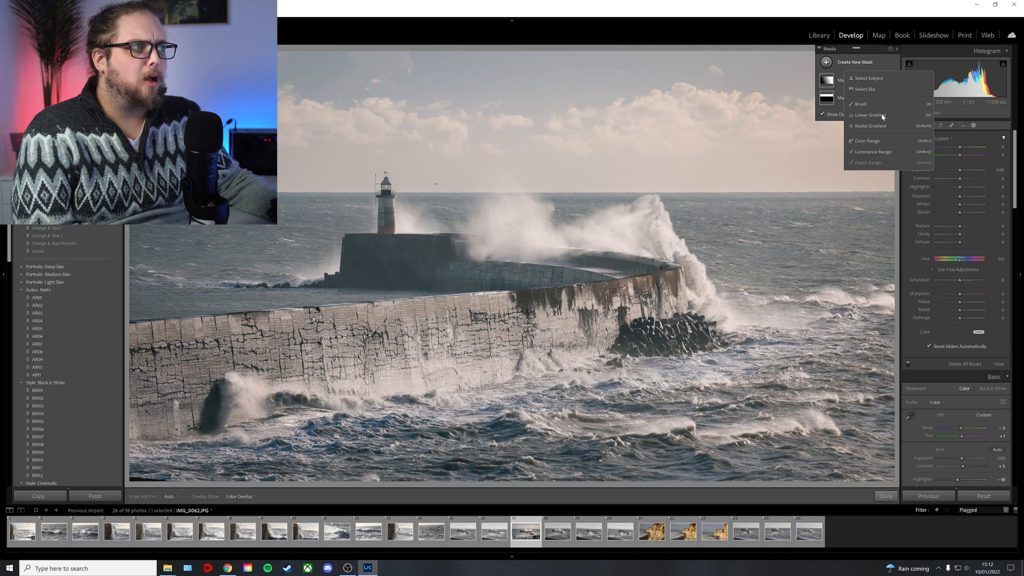
click(868, 128)
drag(524, 252, 727, 339)
drag(649, 175, 657, 189)
drag(602, 218, 608, 218)
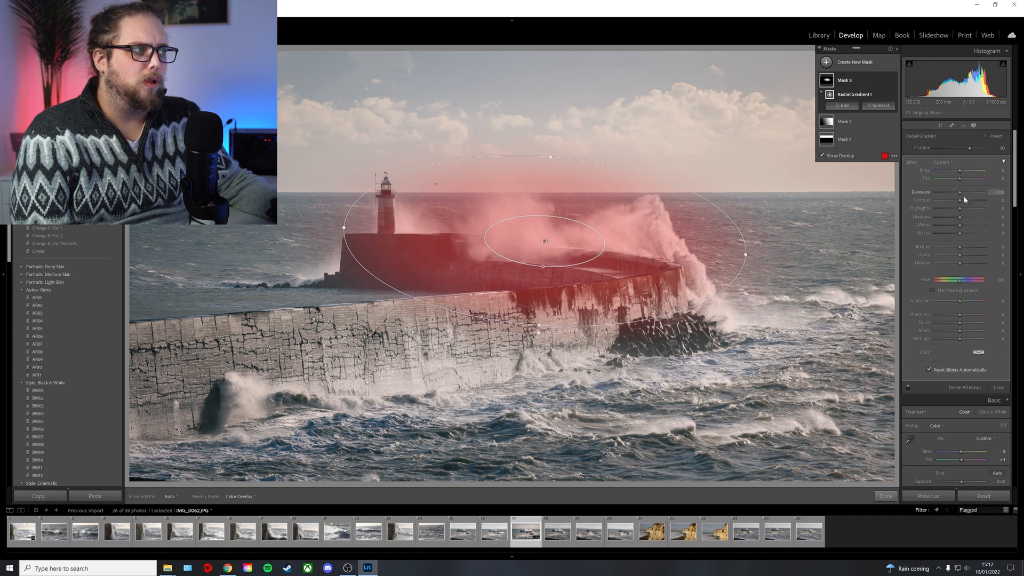
drag(961, 194, 962, 195)
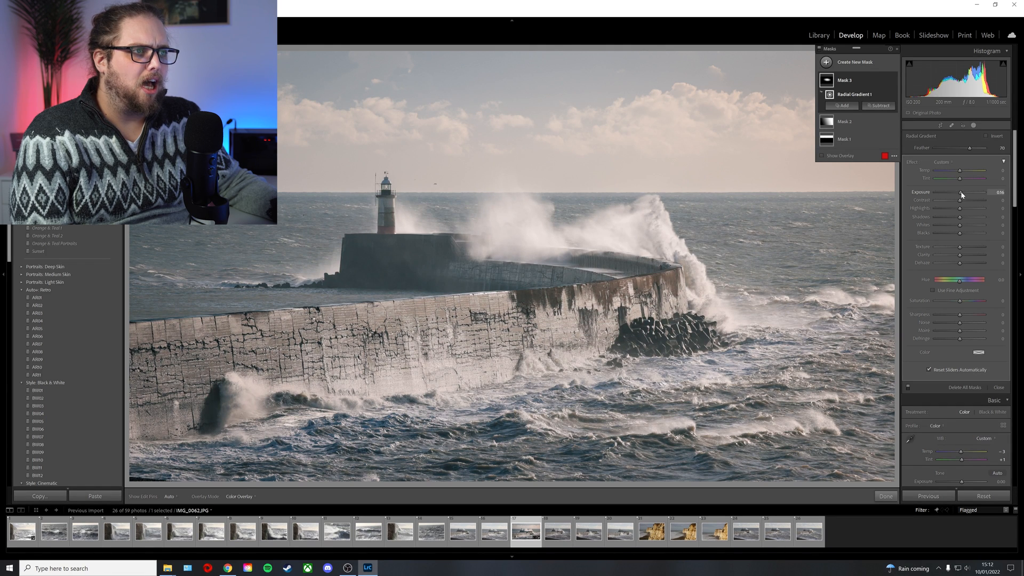
Duplicate the radial mask, invert the copy's radial gradient and lower its Exposure to darken the area around the wave.
right_click(889, 84)
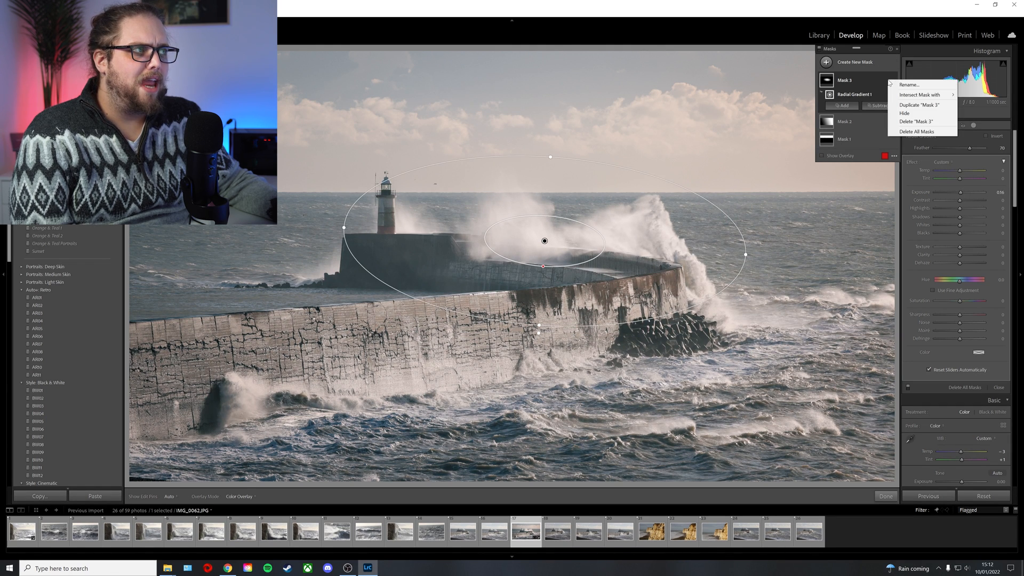
click(910, 106)
click(885, 81)
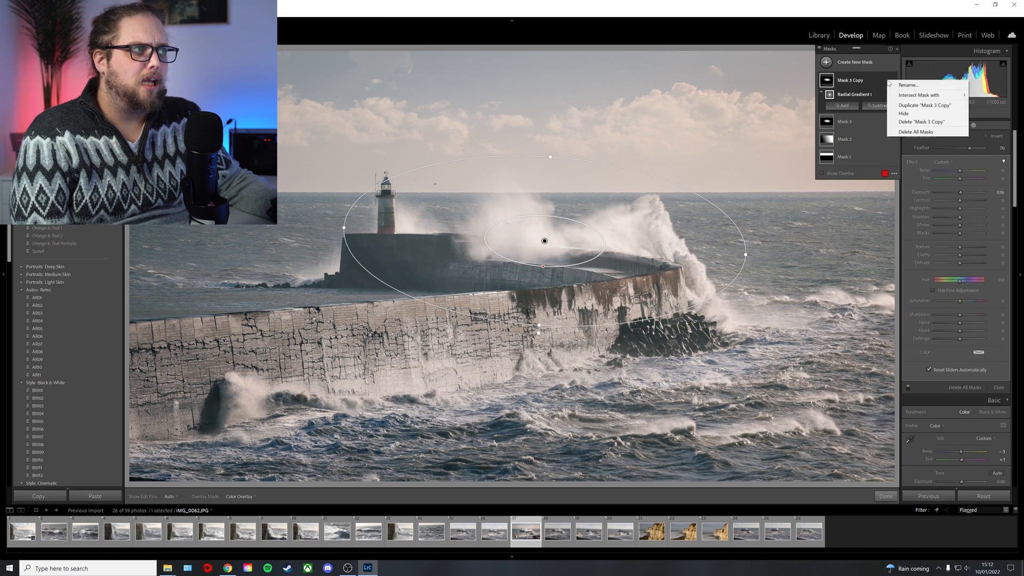
click(875, 94)
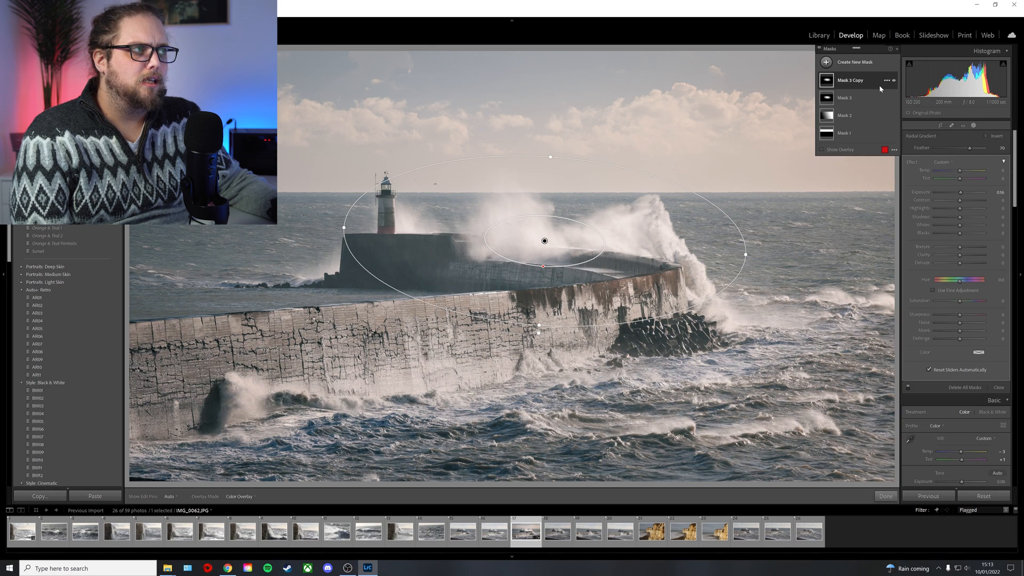
click(885, 95)
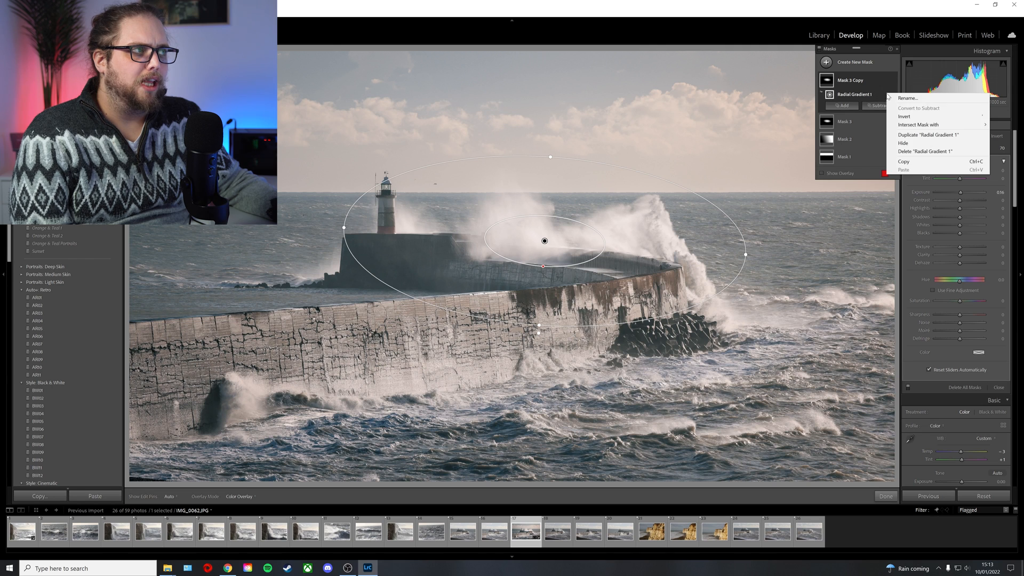
click(904, 116)
drag(962, 193, 957, 193)
click(879, 496)
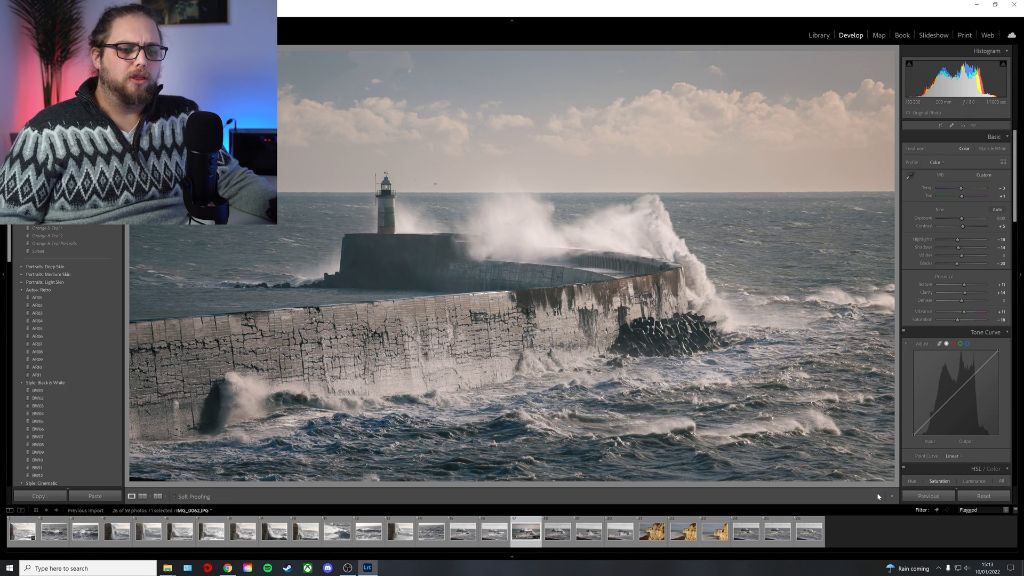
Compare the edited photo with its original, both full-size and in the side-by-side before/after view.
key(backslash)
key(backslash)
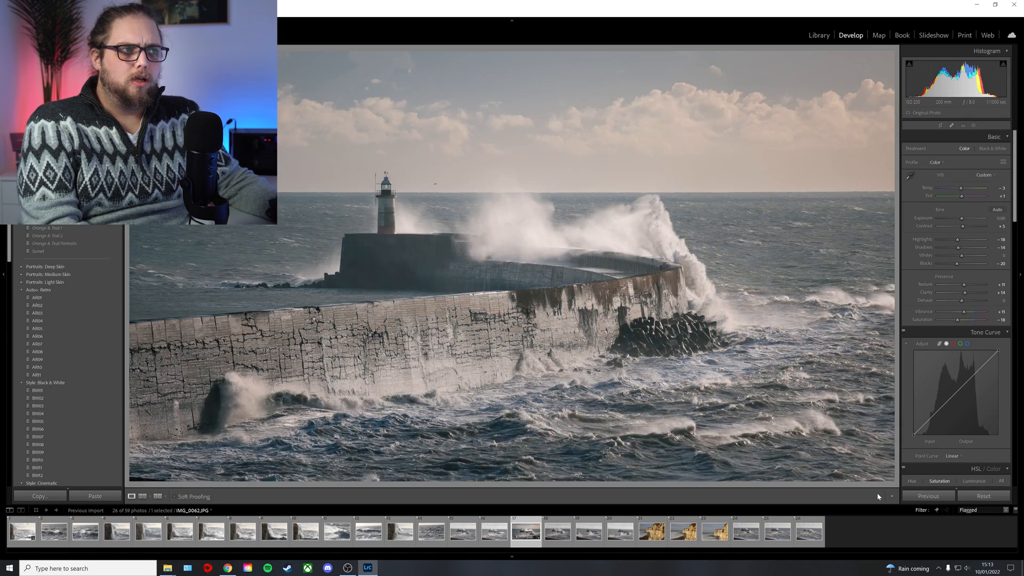
key(y)
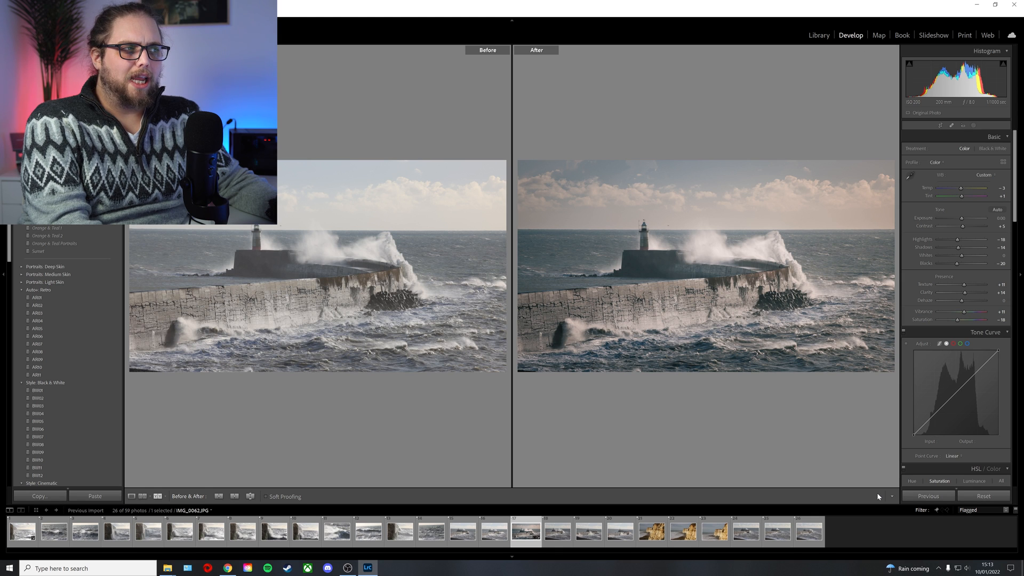
key(y)
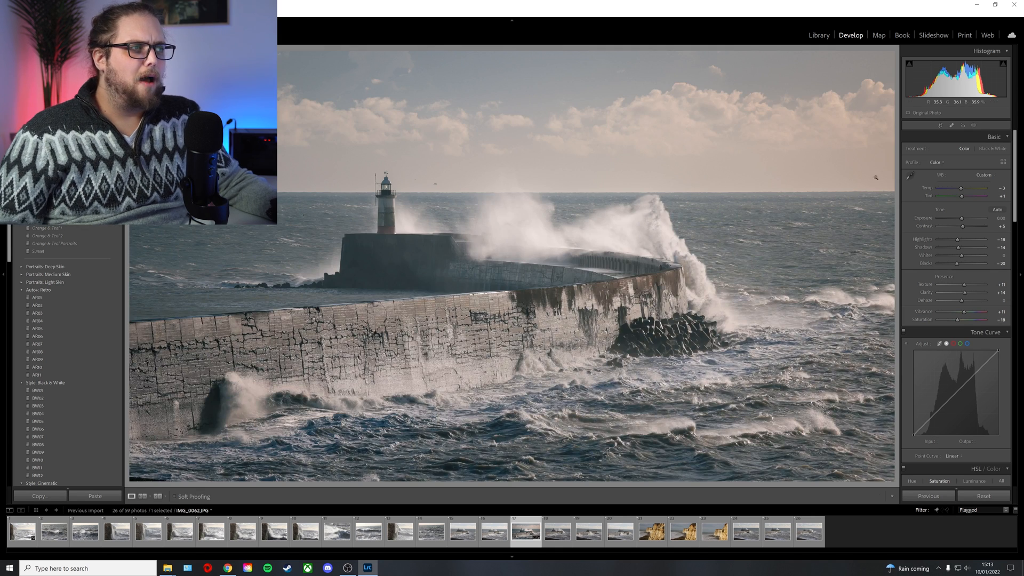
Set the inverted radial mask copy's Exposure to -0.46.
click(972, 125)
click(864, 85)
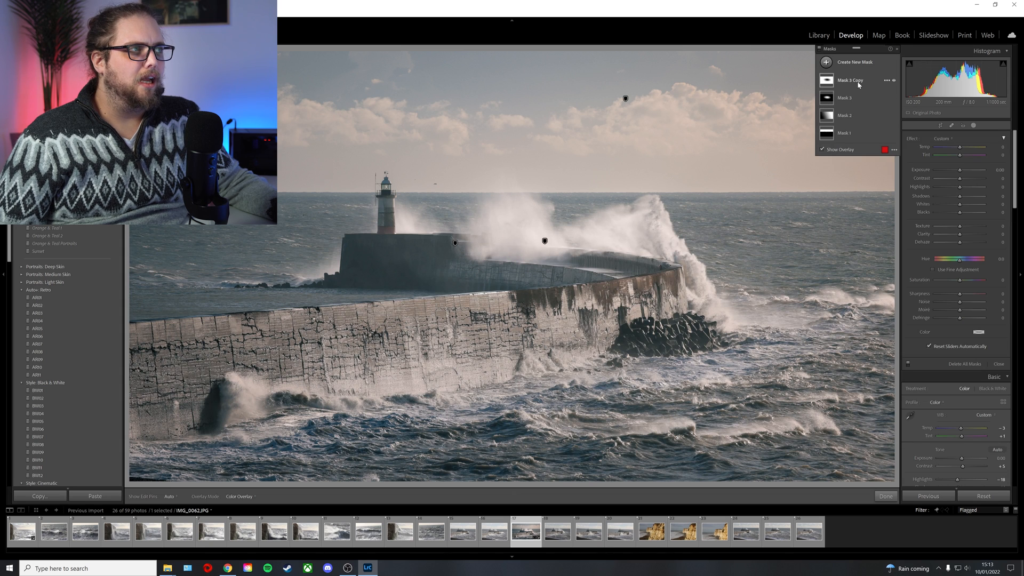
drag(957, 192, 957, 193)
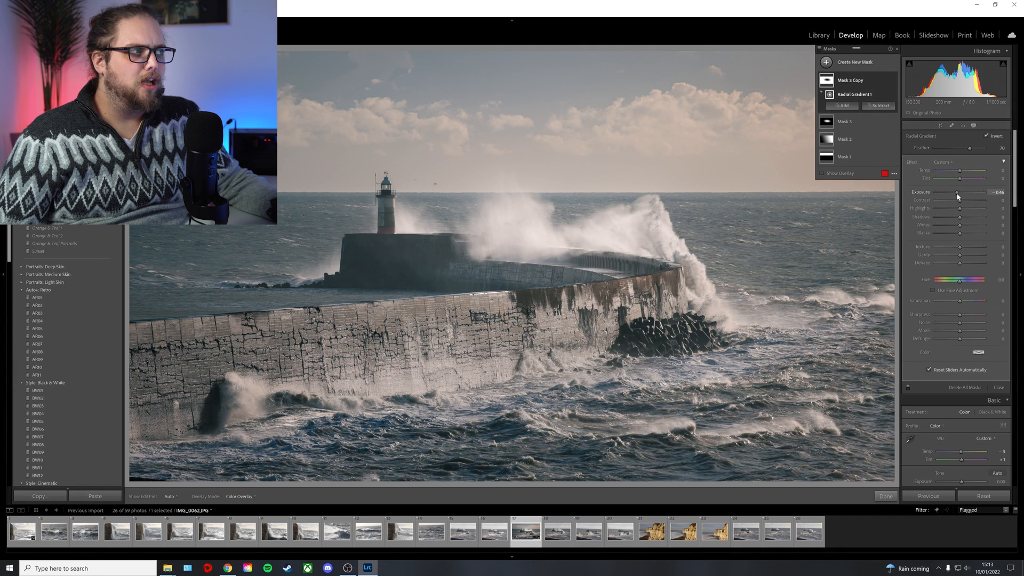
Create a brush mask with Flow 60 and Exposure 0.46, and paint it over the wave spray, the pier and the lighthouse.
click(856, 63)
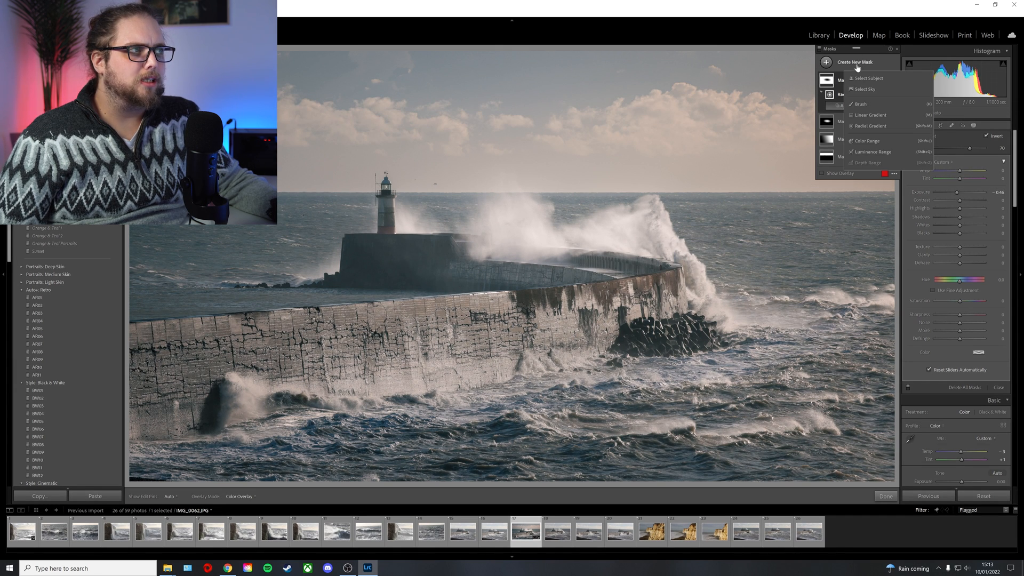
click(870, 106)
key(k)
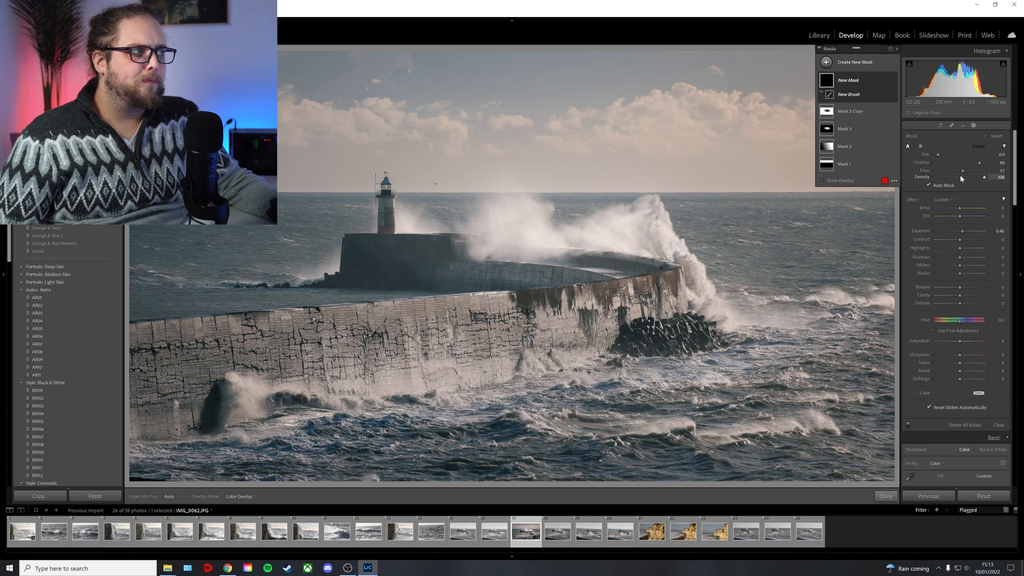
scroll(618, 266, up, 5)
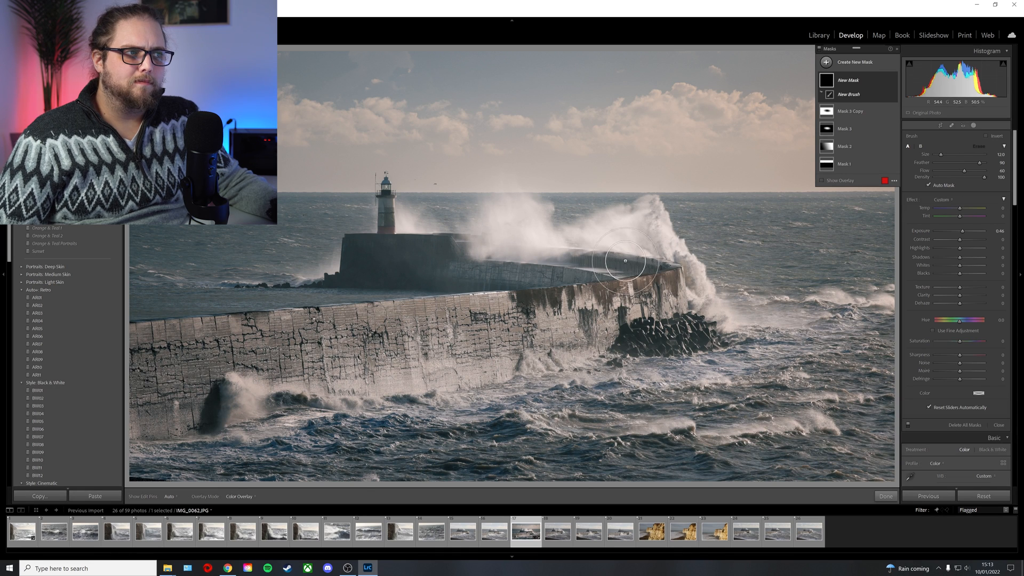
mouse_move(634, 235)
mouse_down()
mouse_move(677, 288)
mouse_move(714, 272)
mouse_move(725, 336)
mouse_up()
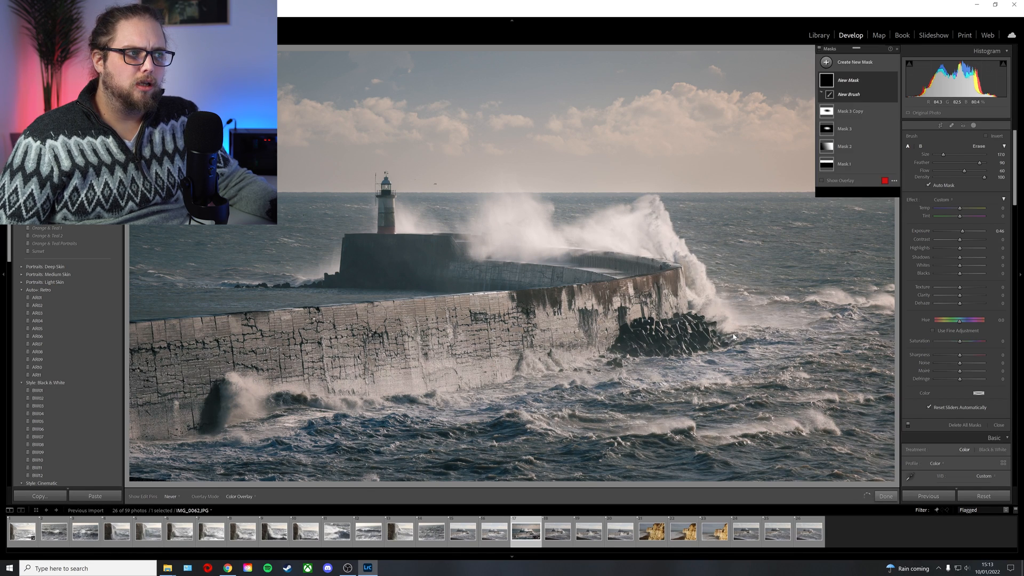
drag(532, 244, 366, 228)
scroll(366, 224, down, 6)
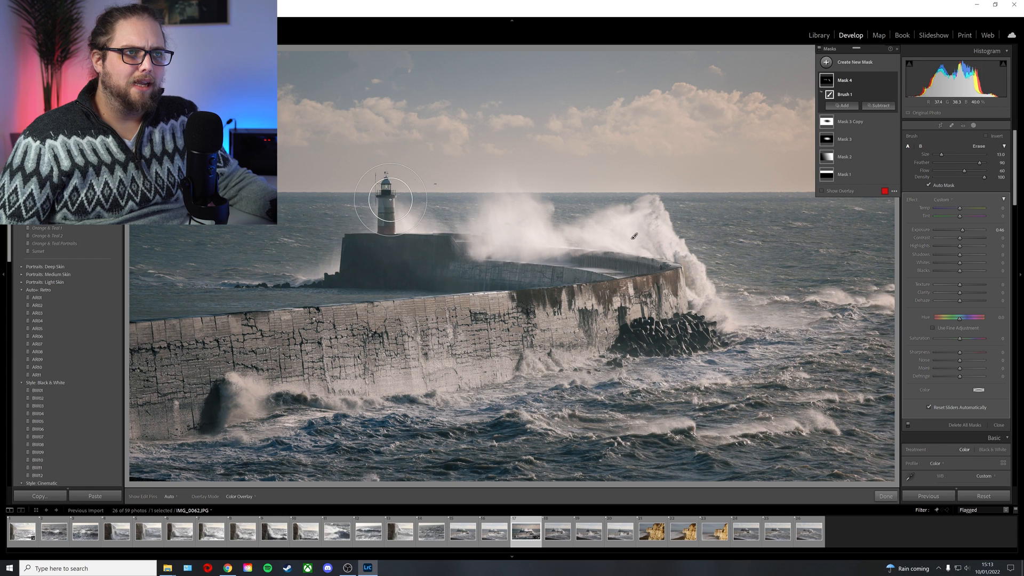
key(h)
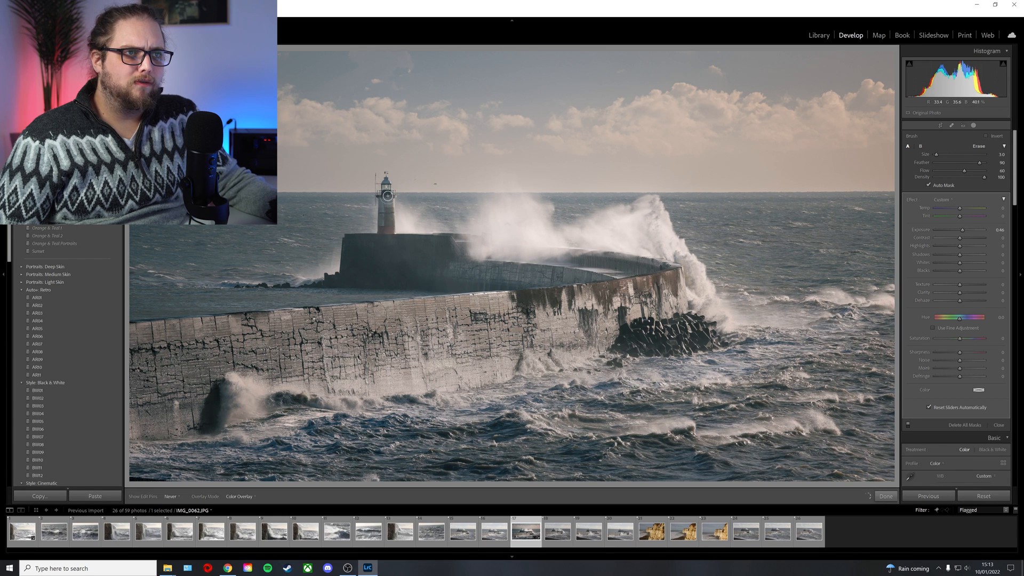
Enlarge the mask brush to size 12 and paint over the foreground waves, the foam beyond the pier and the harbour wall.
scroll(640, 283, up, 5)
scroll(582, 299, down, 1)
key(h)
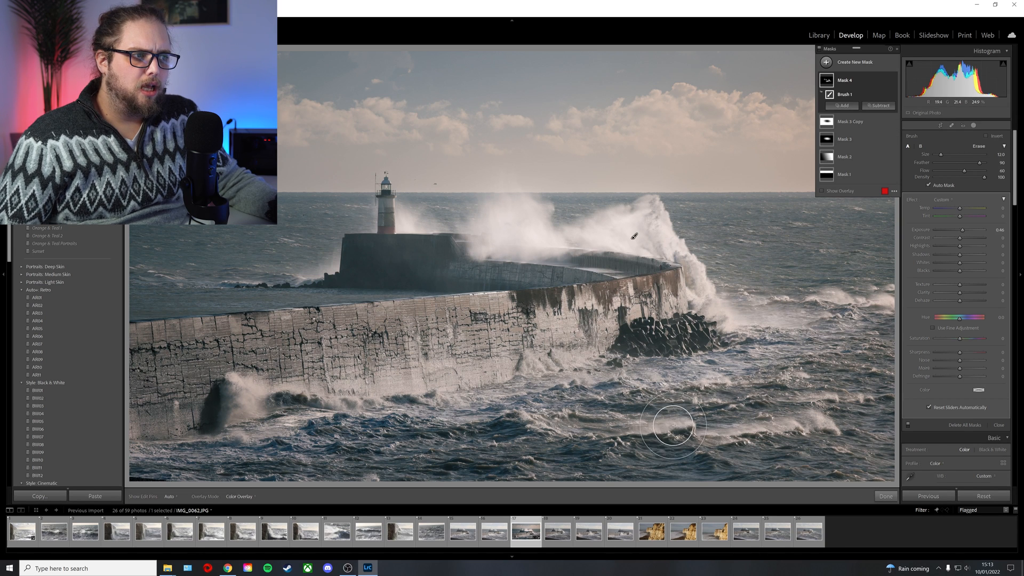
key(h)
key(h)
key(h)
key(h)
key(h)
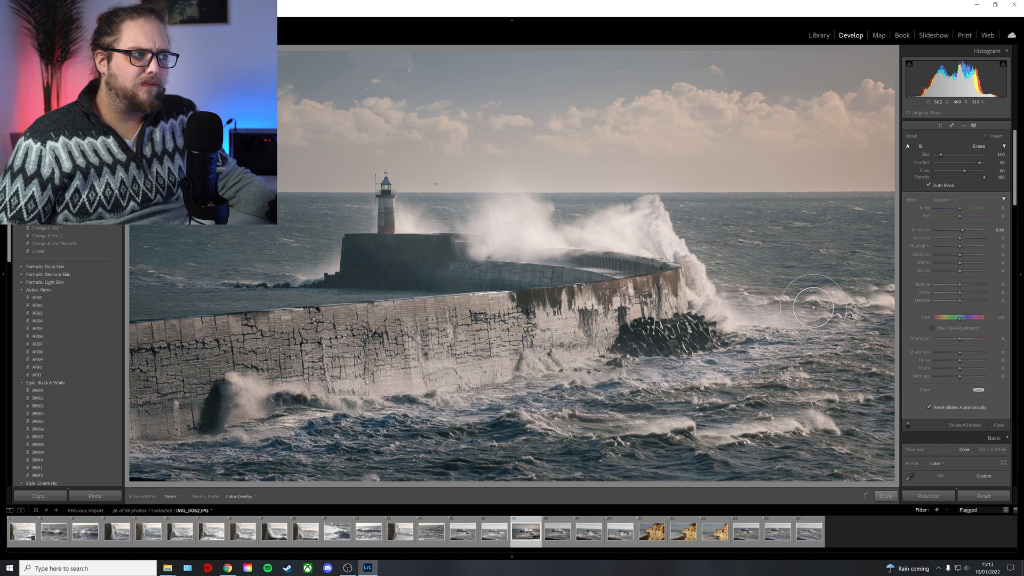
key(h)
key(h)
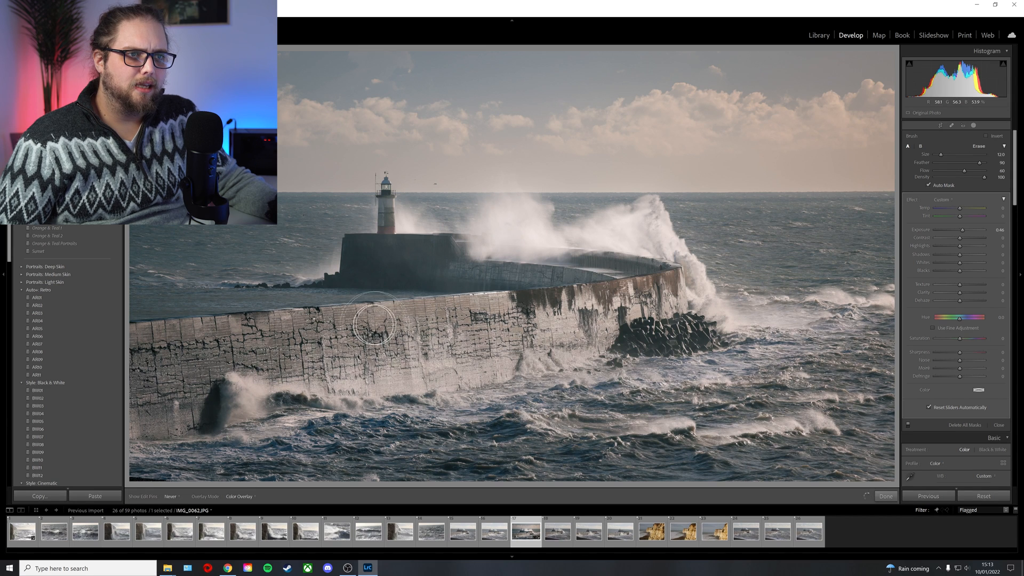
key(h)
key(h)
key(h)
Refine the brush mask with smaller brushes, size 8 on the spray at the pier's end and size 2 on the lighthouse.
scroll(469, 242, up, 2)
scroll(469, 242, down, 4)
key(h)
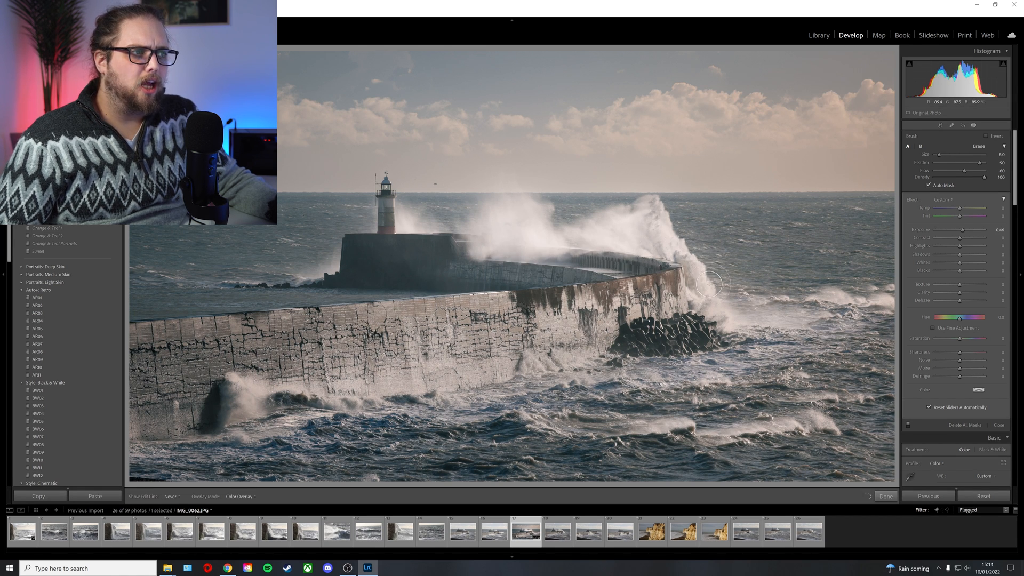
key(h)
scroll(389, 192, up, 1)
key(h)
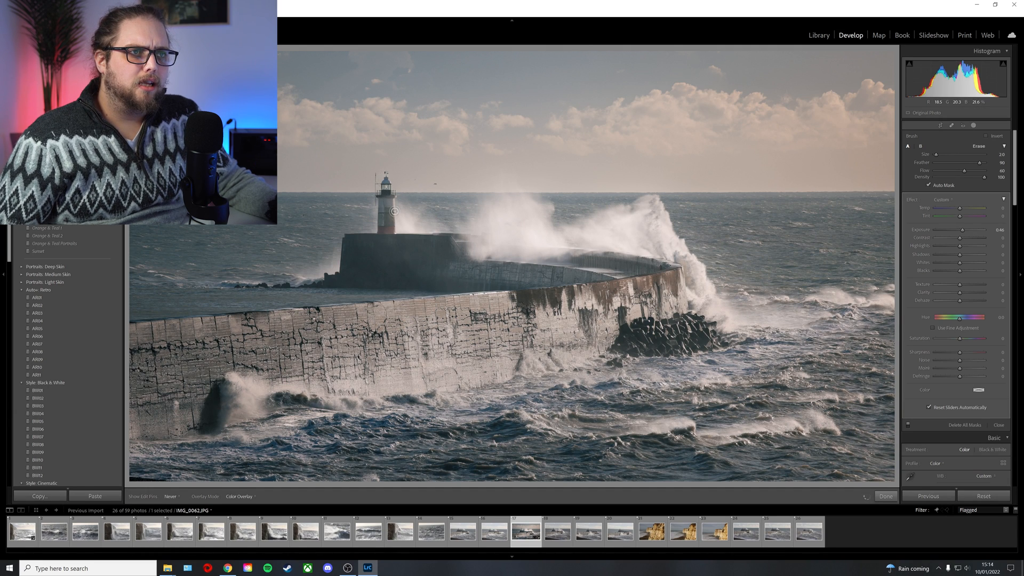
key(h)
scroll(393, 219, up, 1)
scroll(740, 228, up, 3)
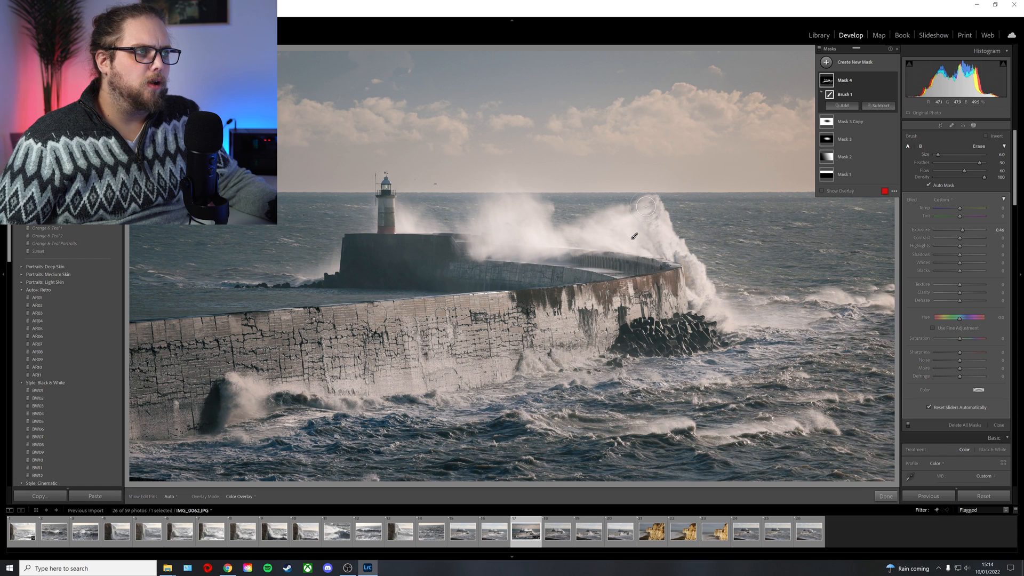
Paint the brush mask across the clouds above the pier and undo the last stroke.
mouse_move(670, 159)
mouse_down()
mouse_move(677, 116)
mouse_move(650, 107)
mouse_move(770, 151)
mouse_move(581, 197)
mouse_move(436, 125)
mouse_move(451, 135)
mouse_move(296, 110)
mouse_move(724, 106)
mouse_move(678, 100)
mouse_move(878, 92)
mouse_move(845, 98)
mouse_move(853, 114)
mouse_move(901, 134)
mouse_up()
click(634, 236)
mouse_move(618, 141)
mouse_down()
mouse_move(517, 137)
mouse_move(491, 158)
mouse_up()
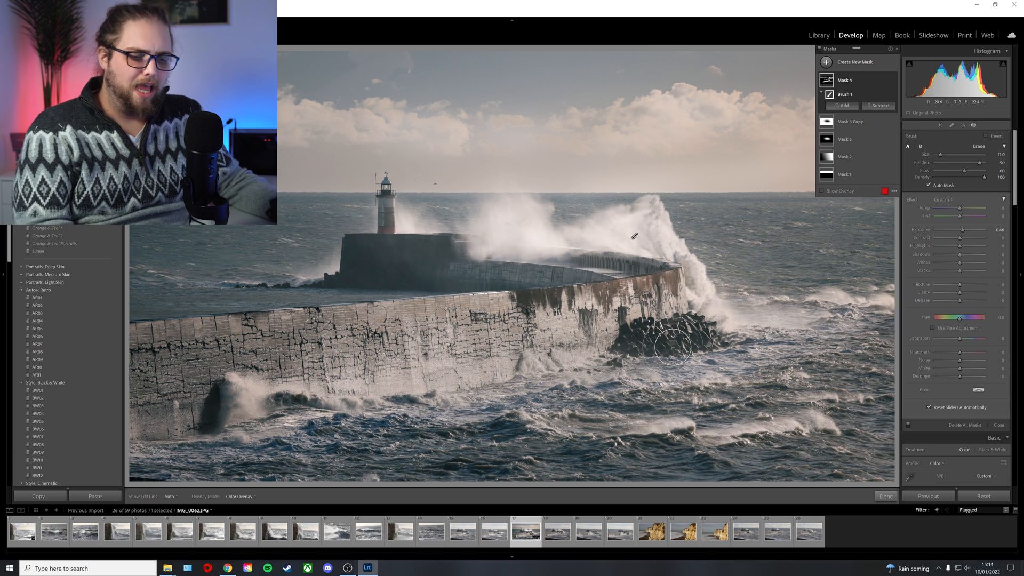
key(ctrl+z)
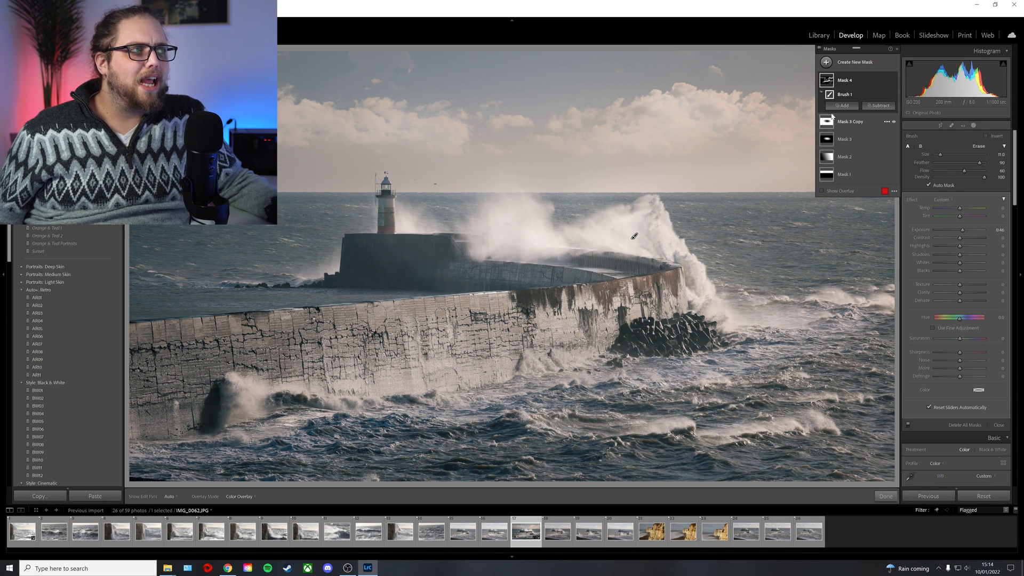
Toggle the visibility of Mask 4 repeatedly to compare the photo with and without the brush mask.
click(894, 81)
click(894, 81)
click(894, 81)
click(894, 81)
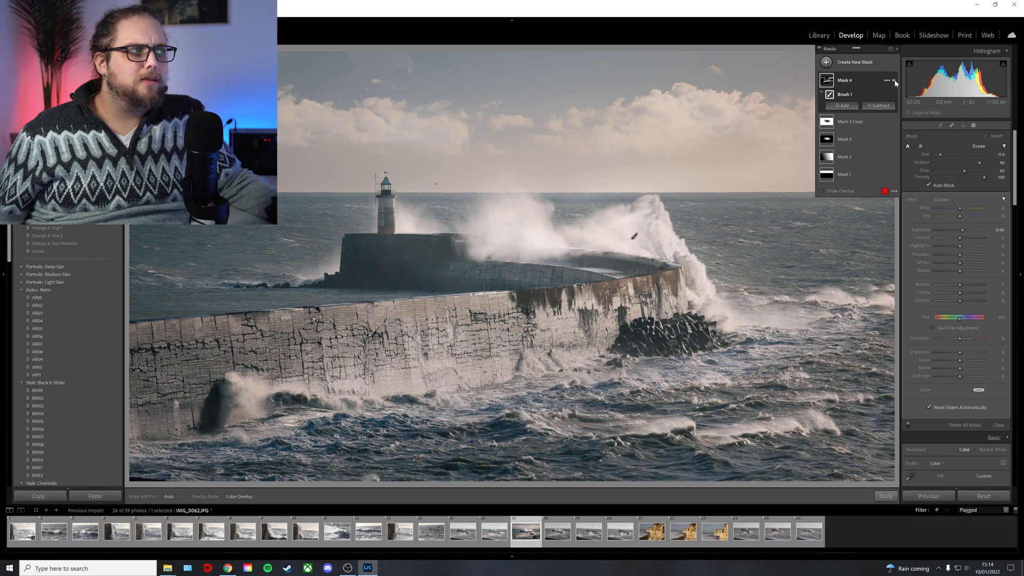
click(894, 81)
click(894, 81)
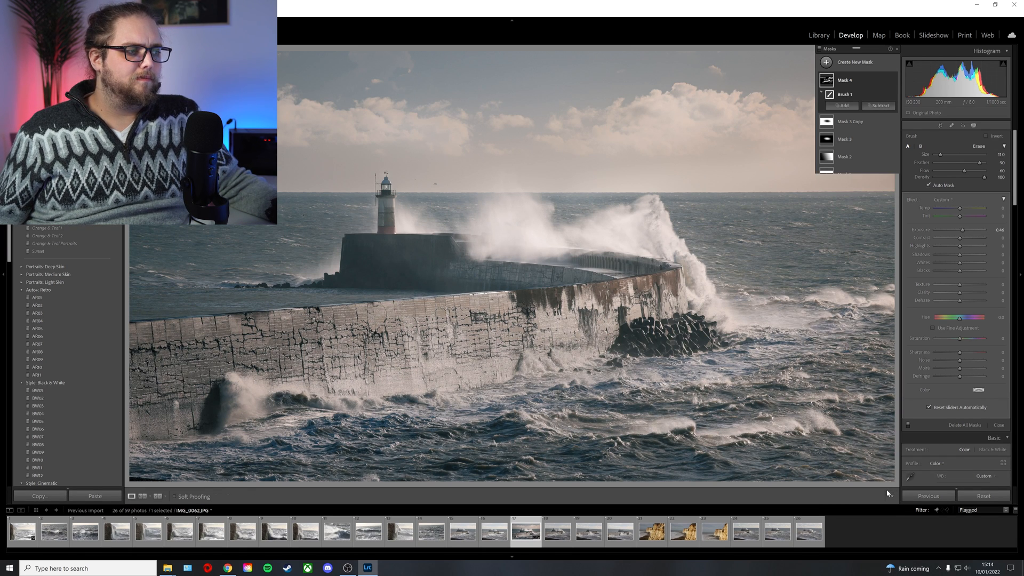
Finish the masking and compare the edited lighthouse photo with its original full-size.
click(886, 491)
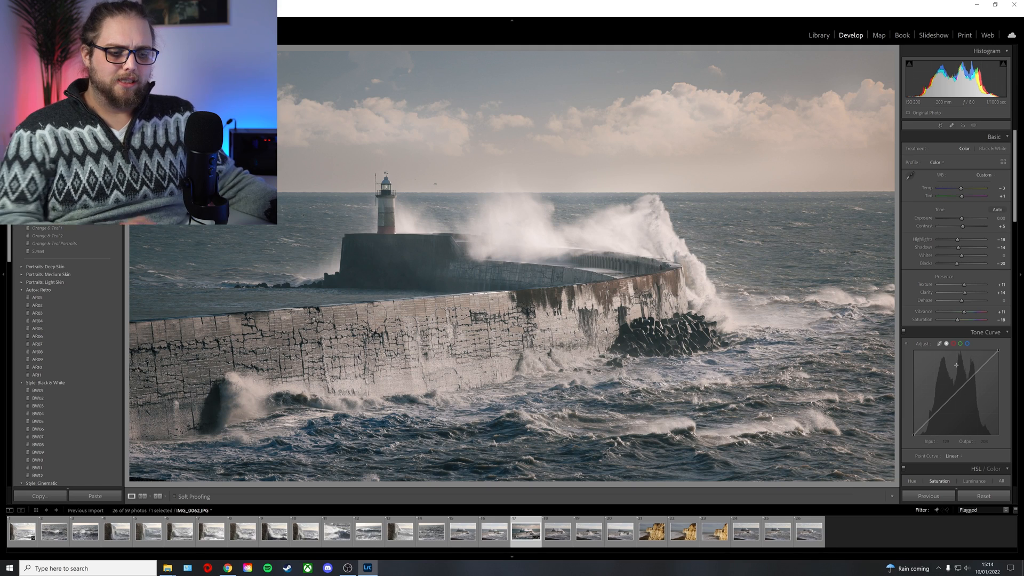
key(backslash)
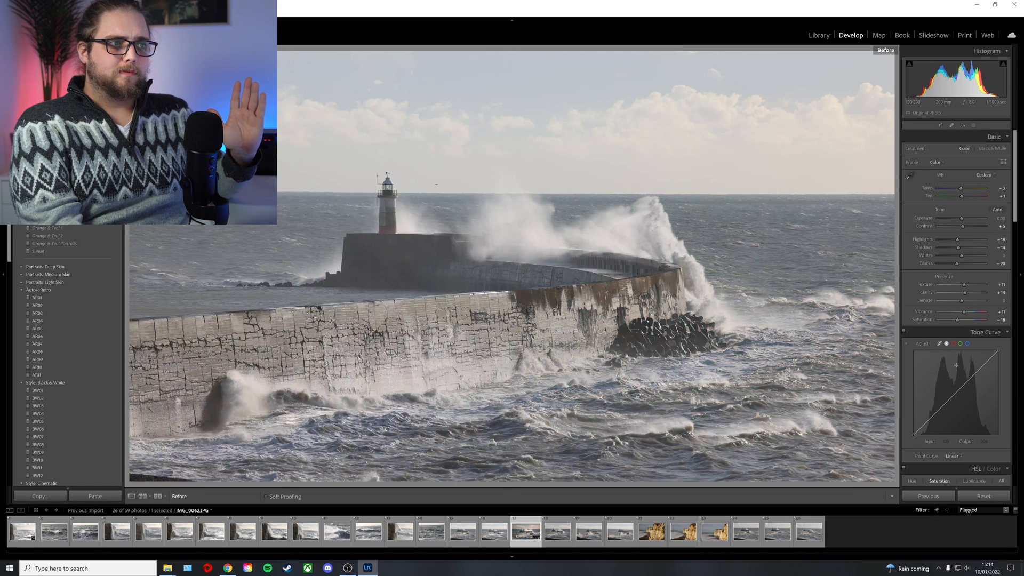
key(backslash)
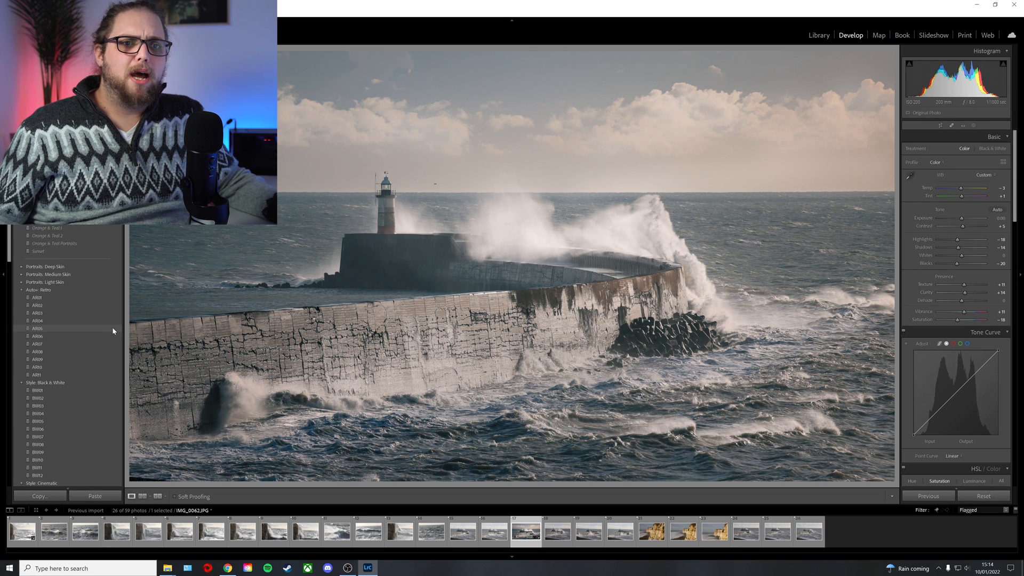
Create a virtual copy of IMG_0062.JPG and apply the Style: Cinematic preset CN03 to it.
scroll(114, 316, down, 5)
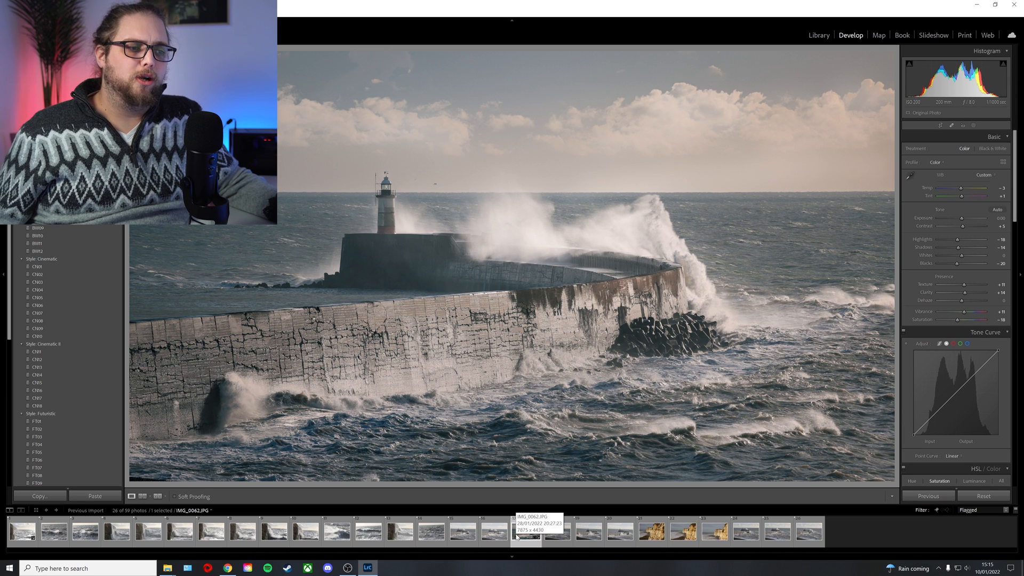
right_click(524, 535)
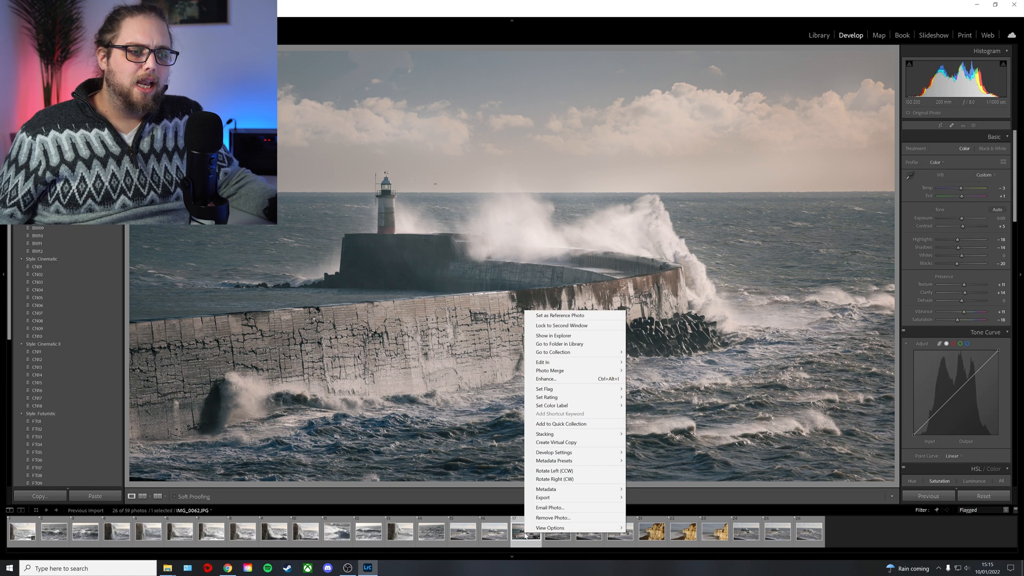
click(565, 442)
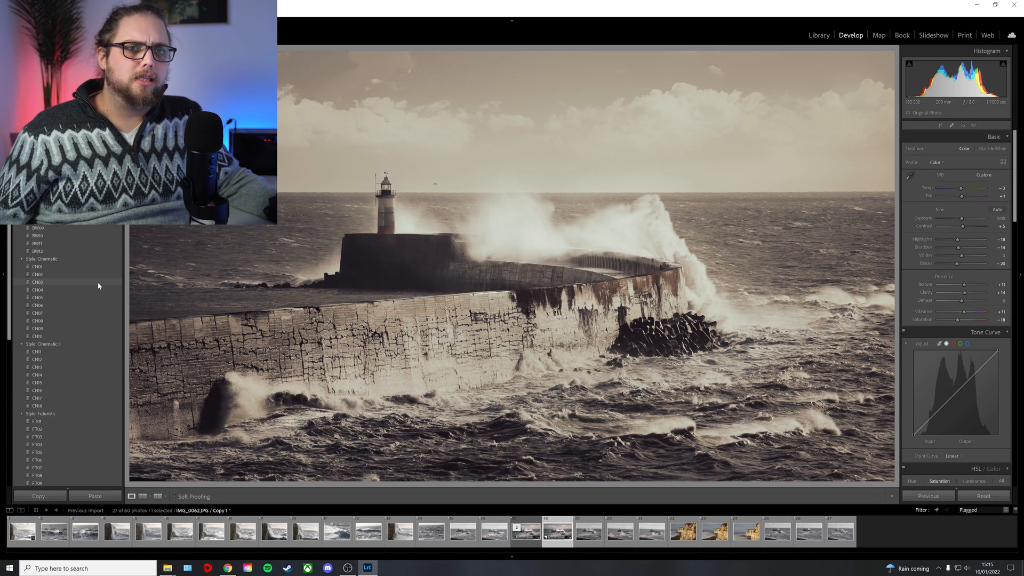
click(98, 285)
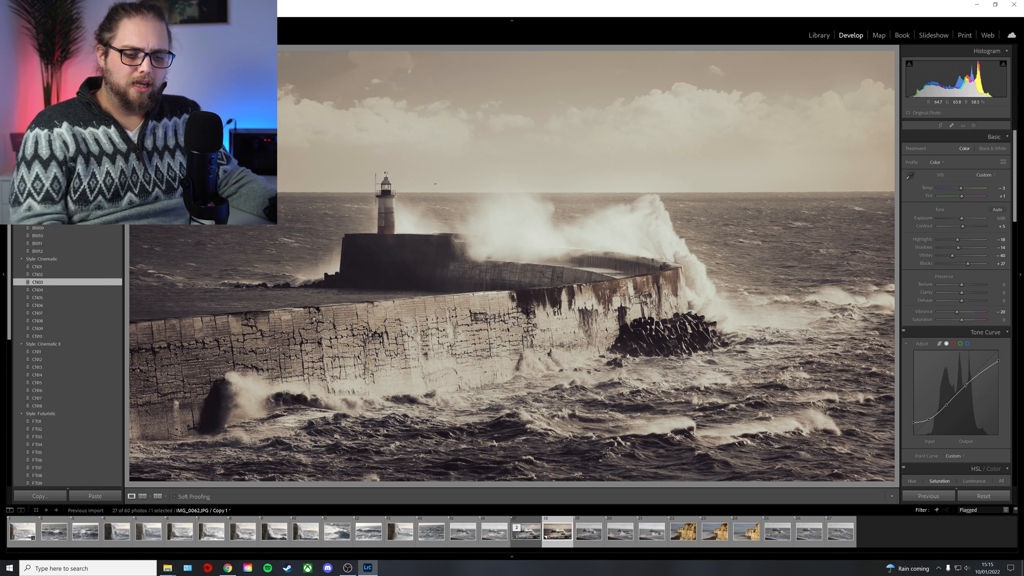
Compare the virtual copy with its state before the cinematic preset.
key(backslash)
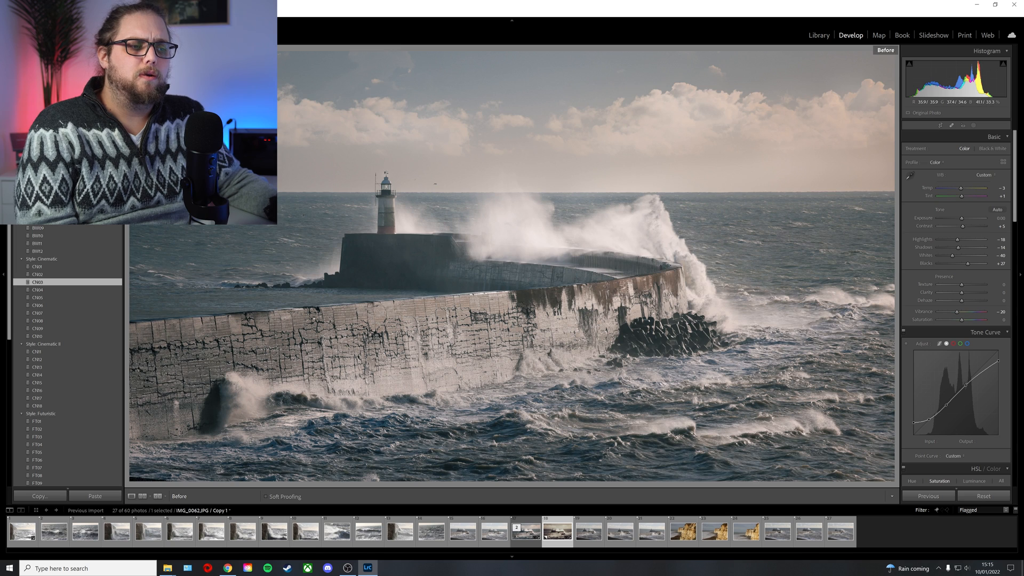
key(backslash)
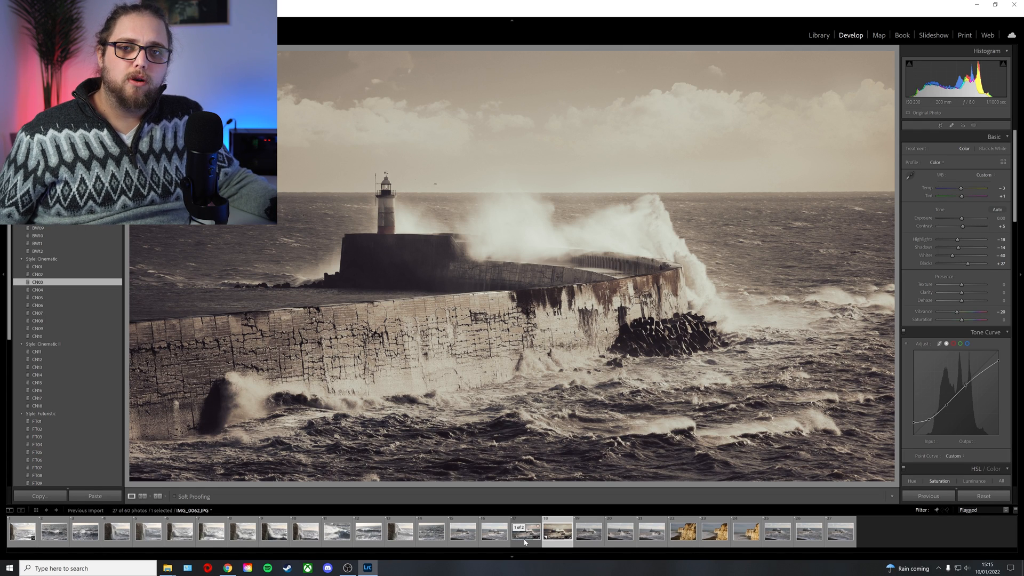
click(561, 542)
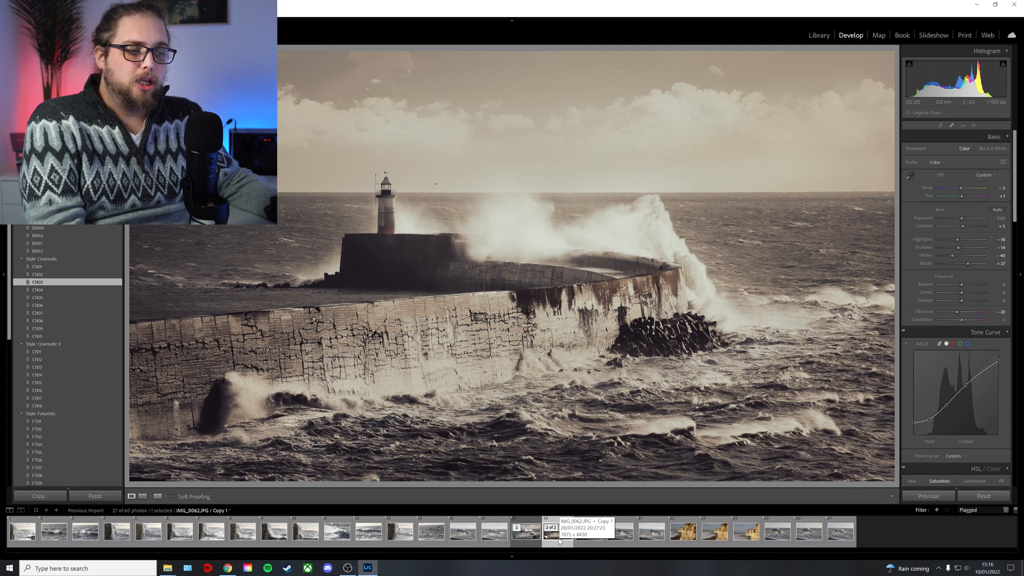
Select IMG_0062.JPG together with its virtual copy and open the export settings for both files.
click(525, 539)
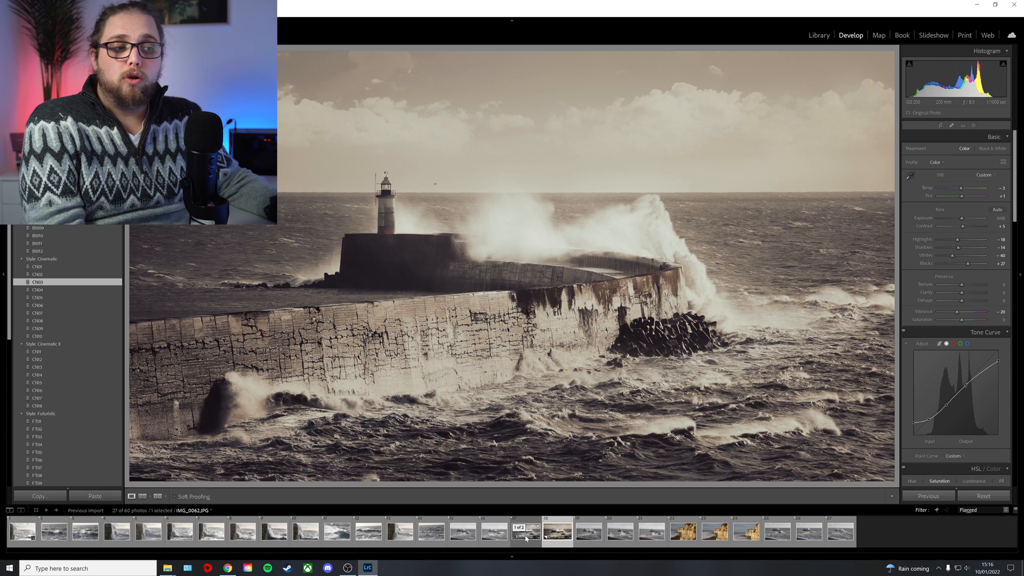
click(518, 528)
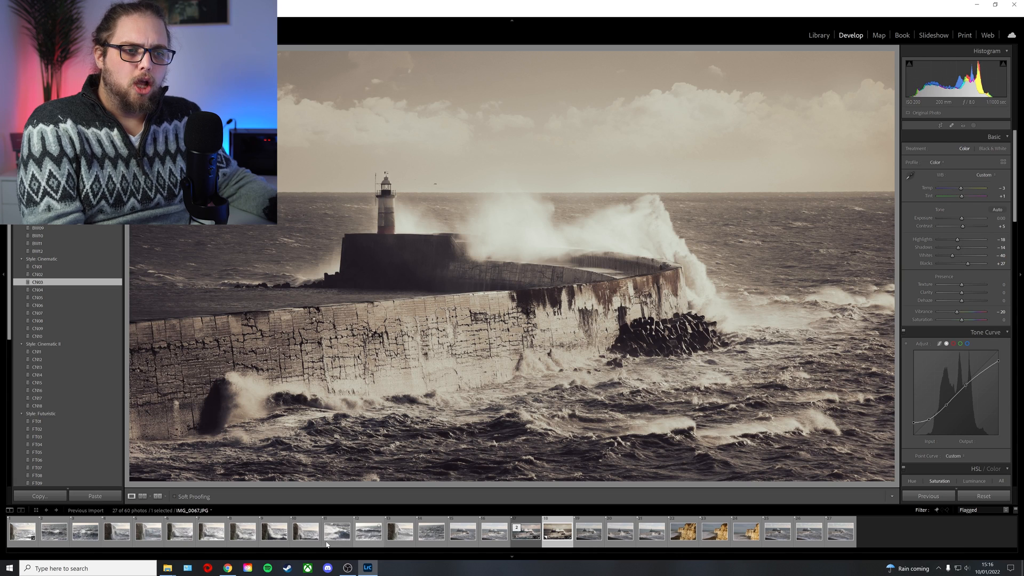
ctrl+click(525, 533)
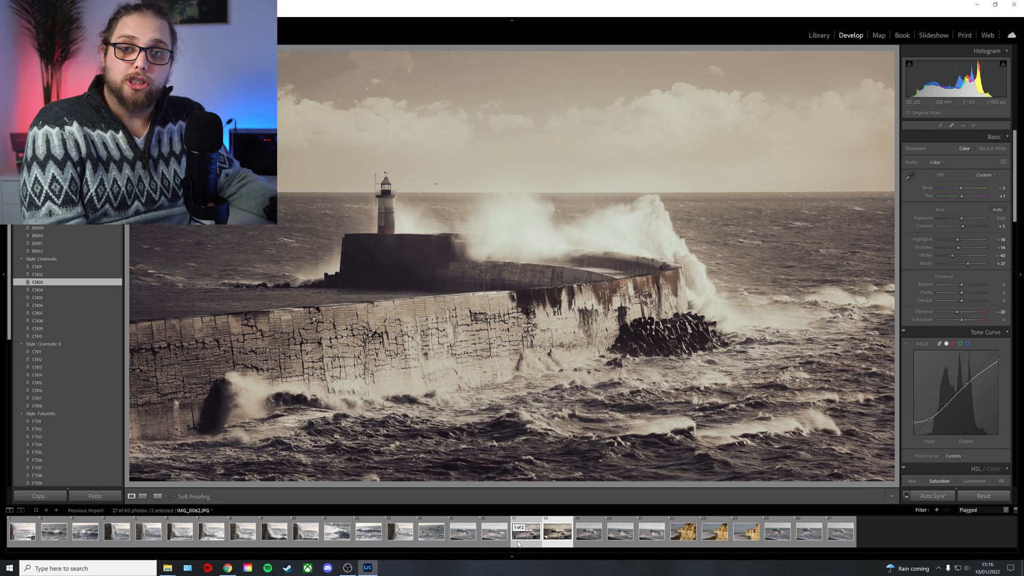
ctrl+click(398, 536)
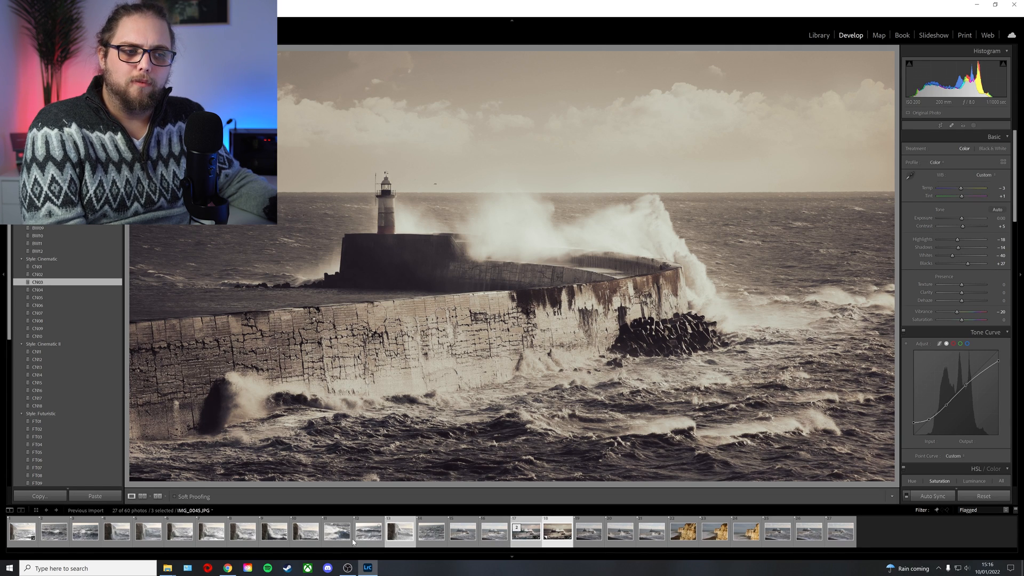
ctrl+click(331, 540)
ctrl+click(331, 535)
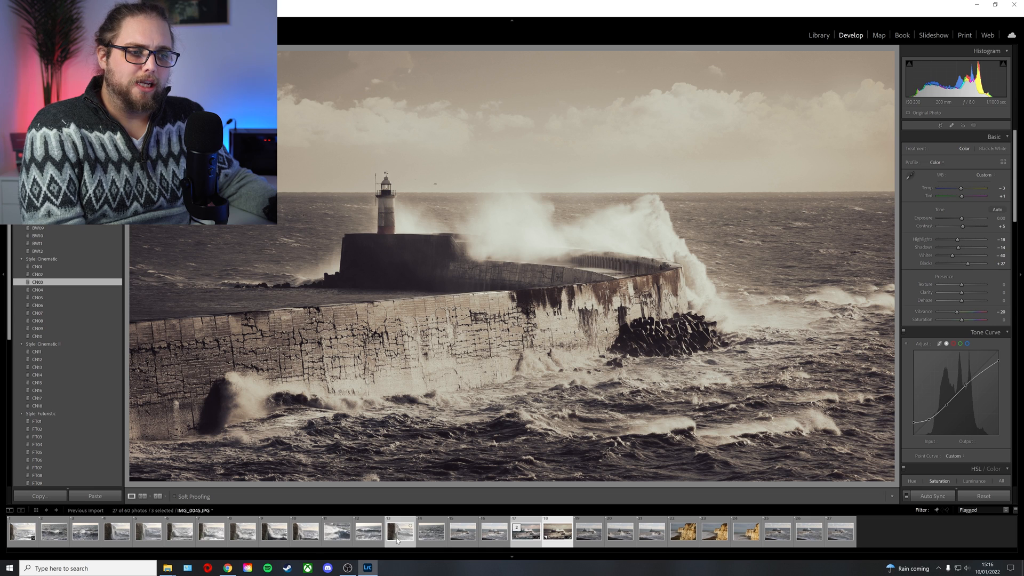
ctrl+click(398, 535)
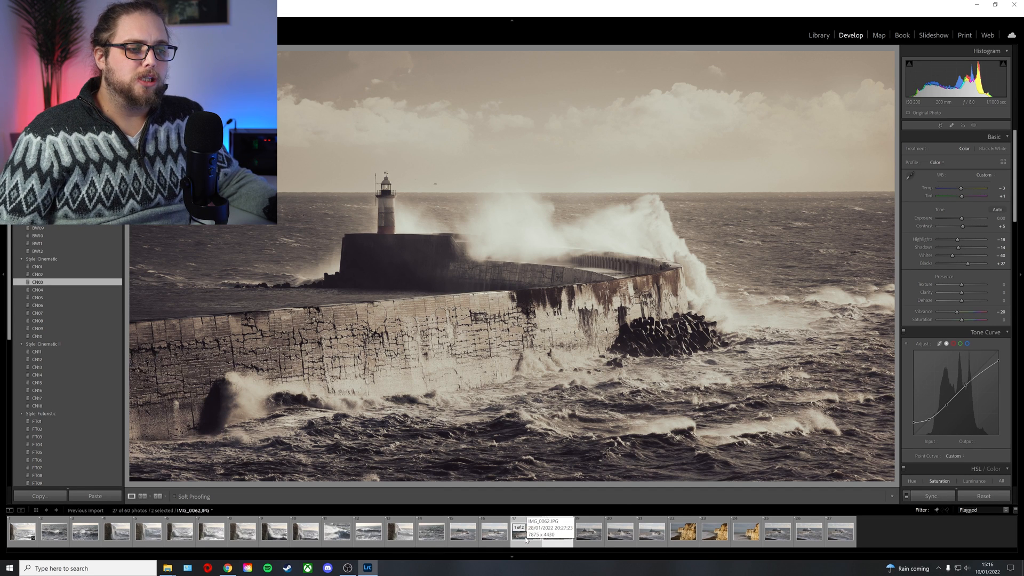
right_click(528, 541)
mouse_move(548, 504)
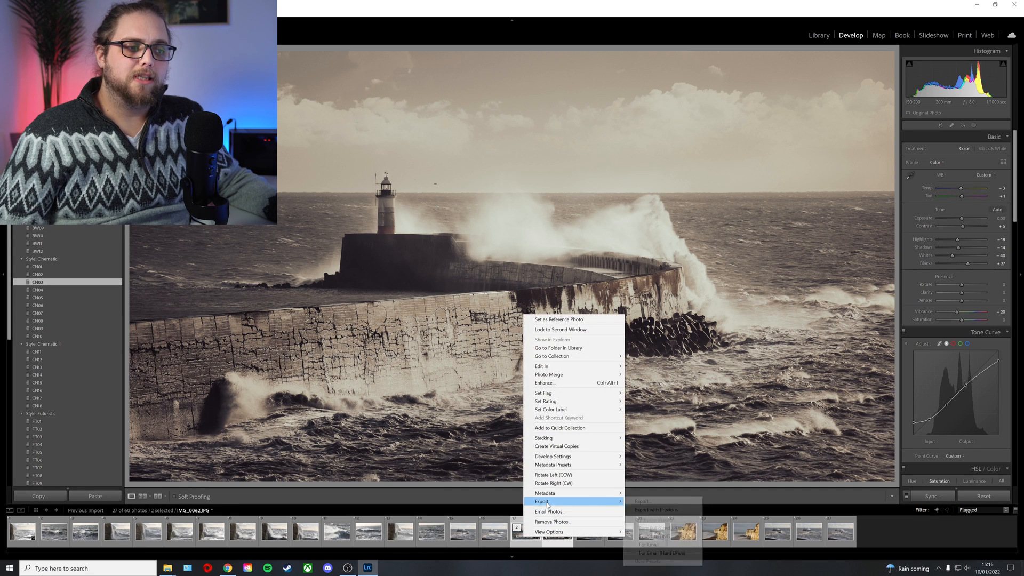
click(657, 503)
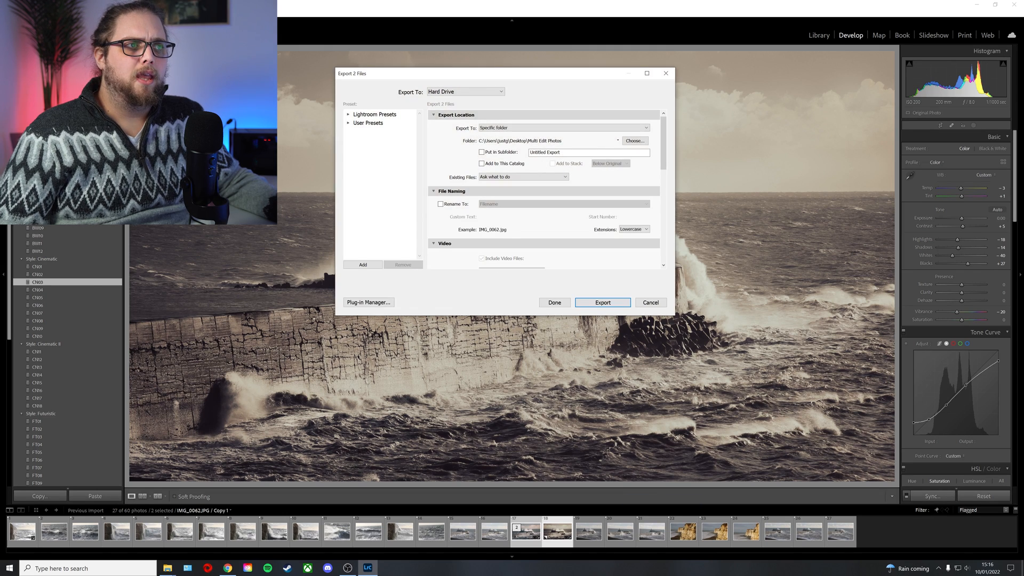
Browse for the export destination and create a folder named Canon R5C in D:\Photography\Finished.
click(634, 140)
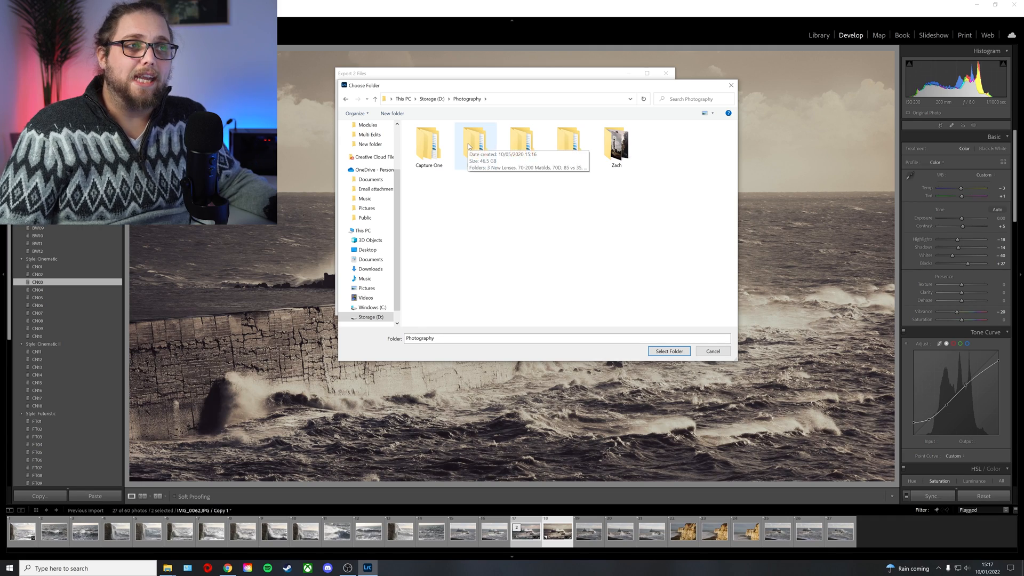
double_click(468, 145)
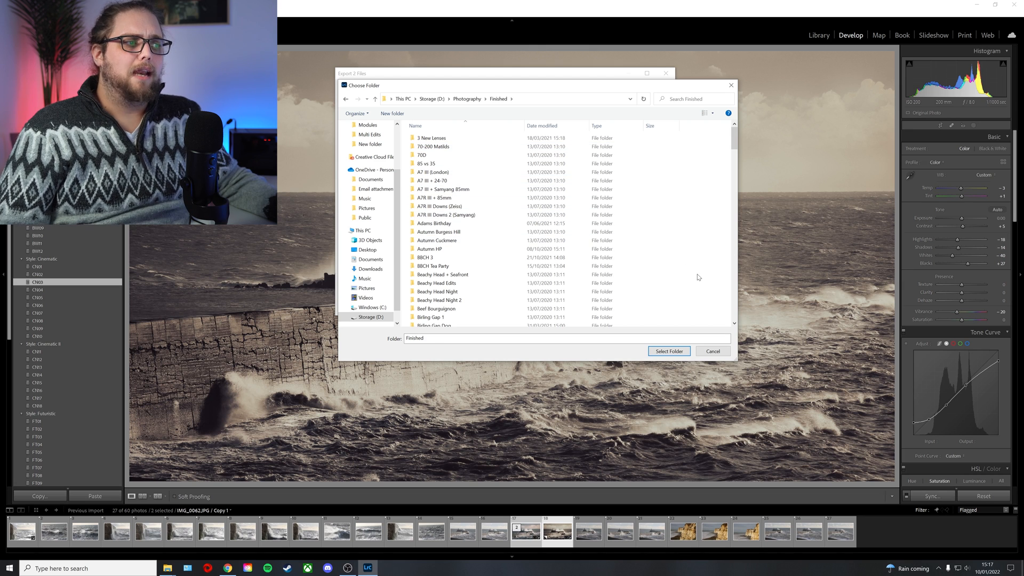
right_click(697, 275)
mouse_move(728, 364)
click(799, 359)
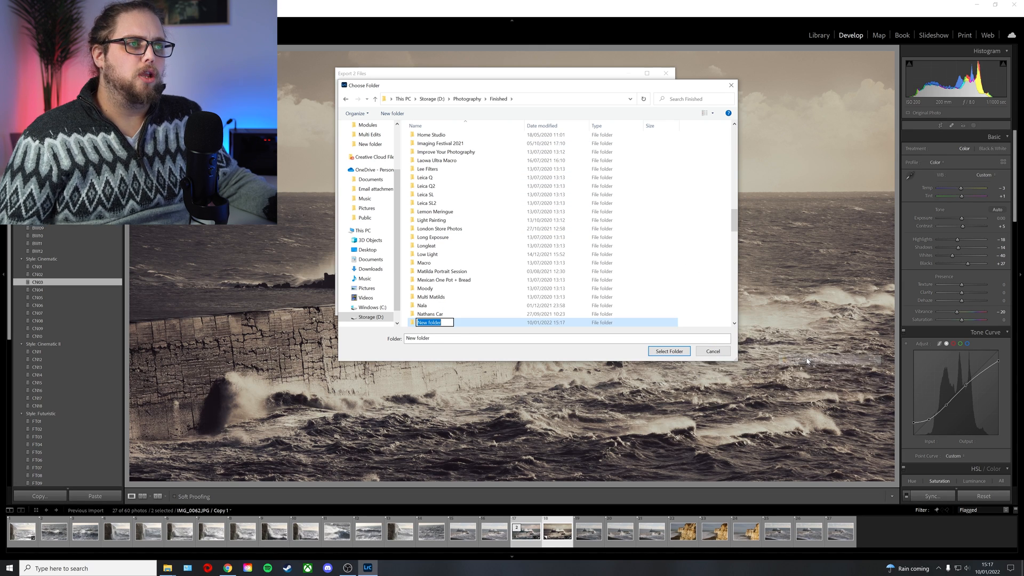
text(Canon R5C)
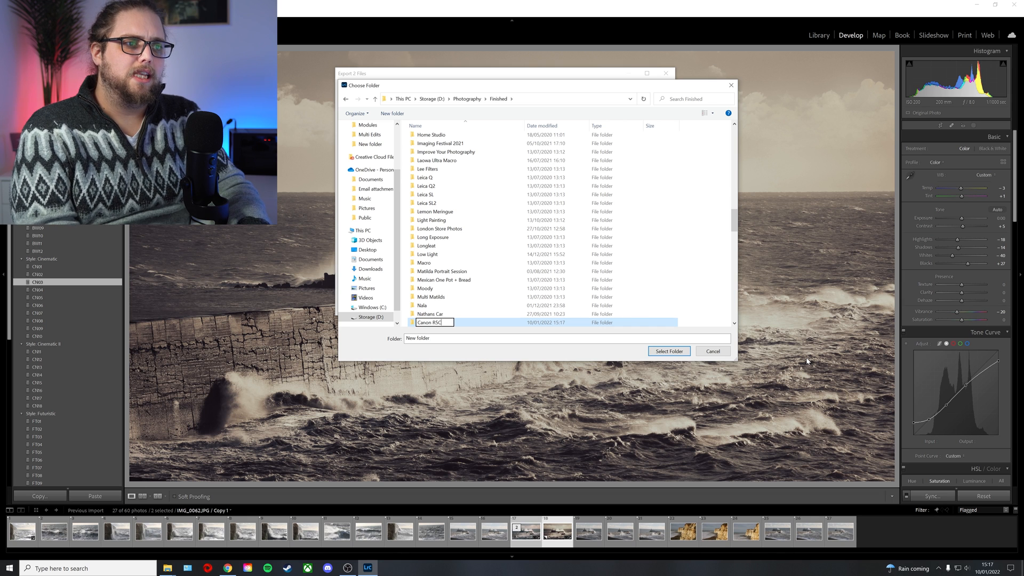
key(Return)
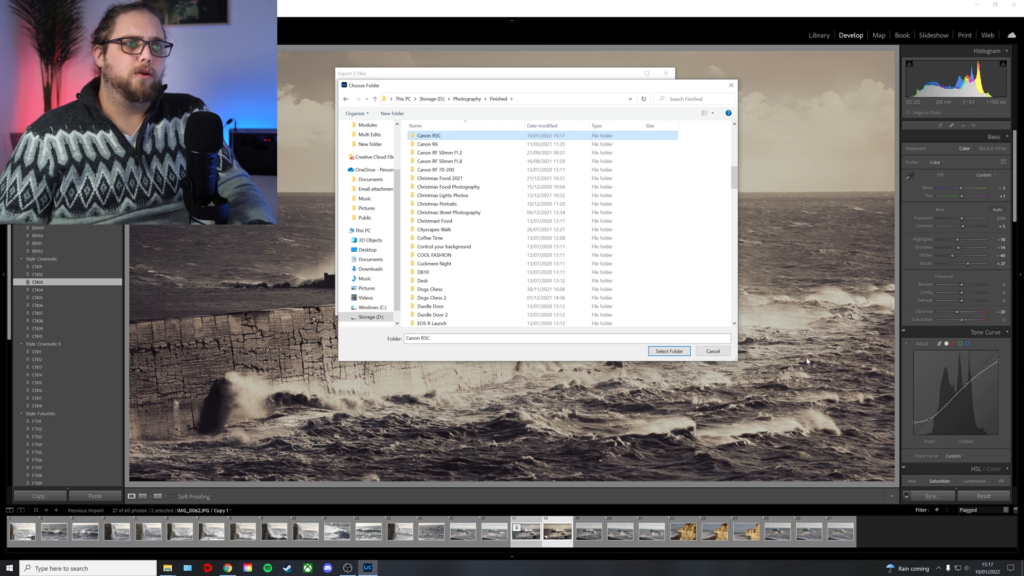
Choose the Canon R5C folder as export destination and export both files as JPEG with quality 100 in sRGB.
key(Return)
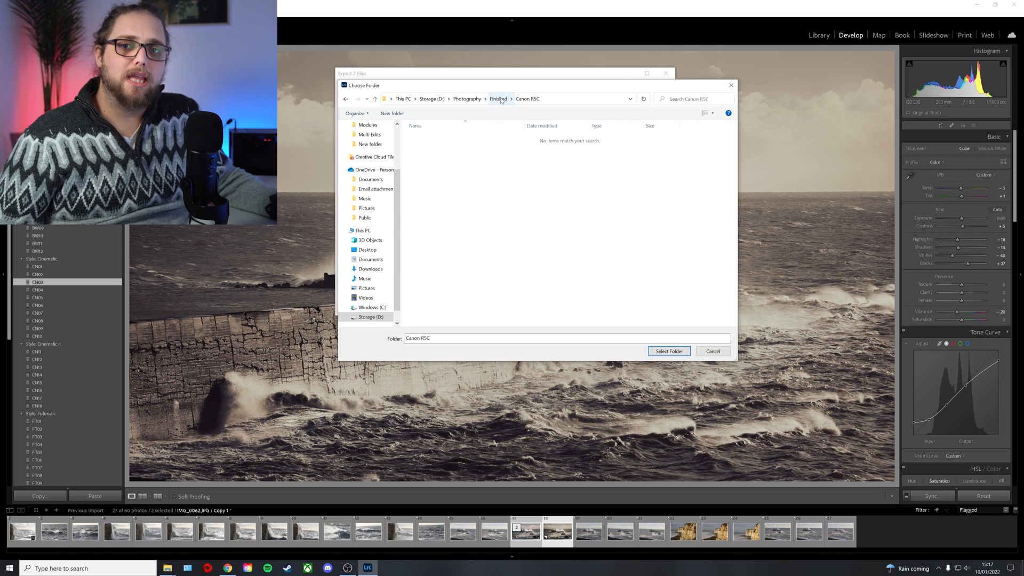
click(669, 351)
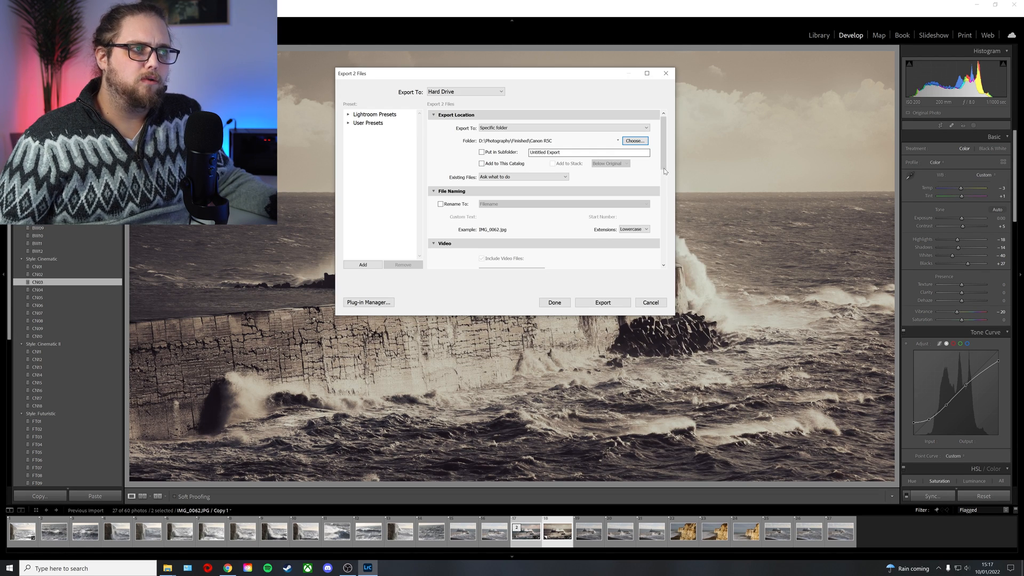
scroll(665, 171, down, 3)
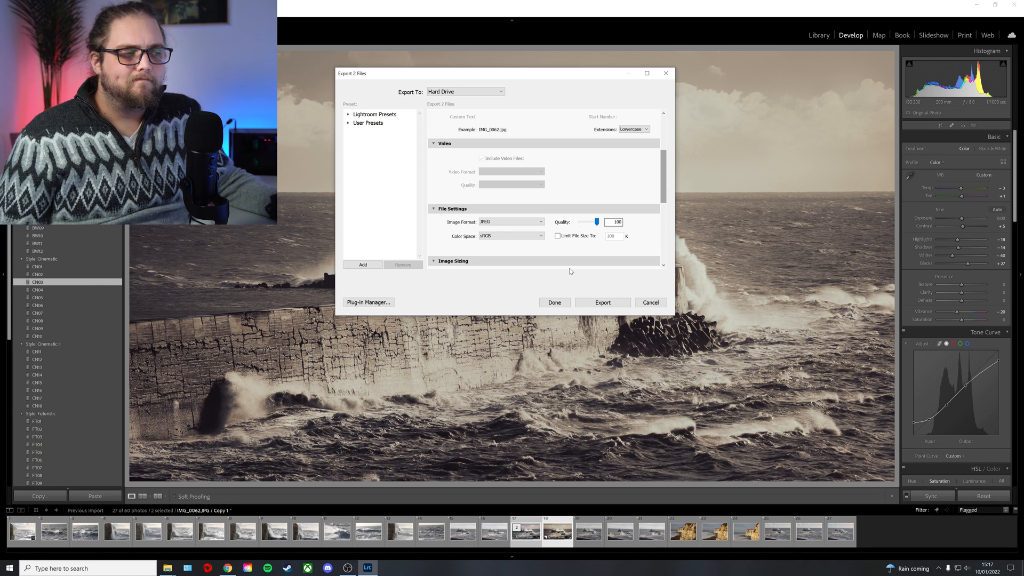
click(588, 303)
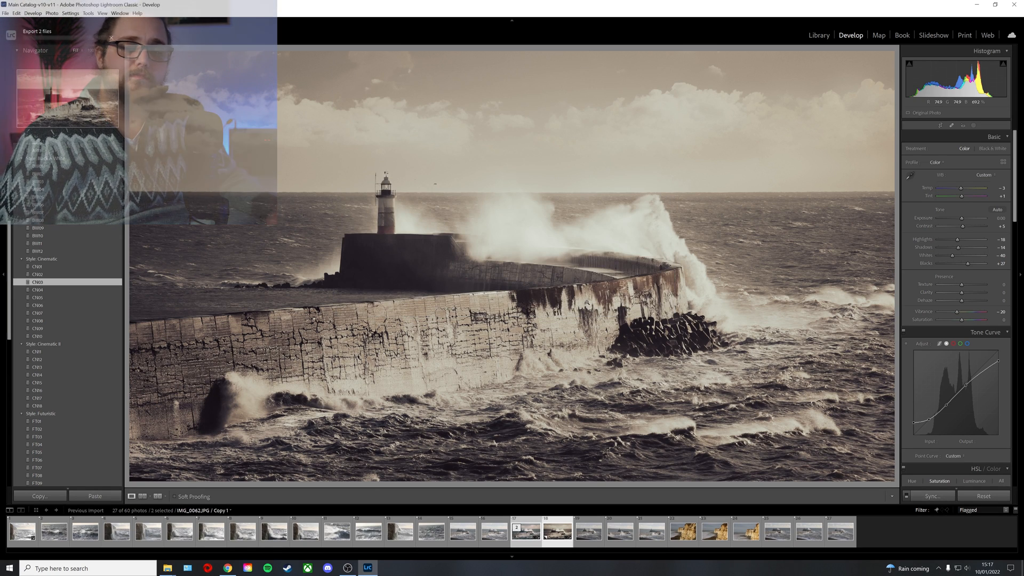